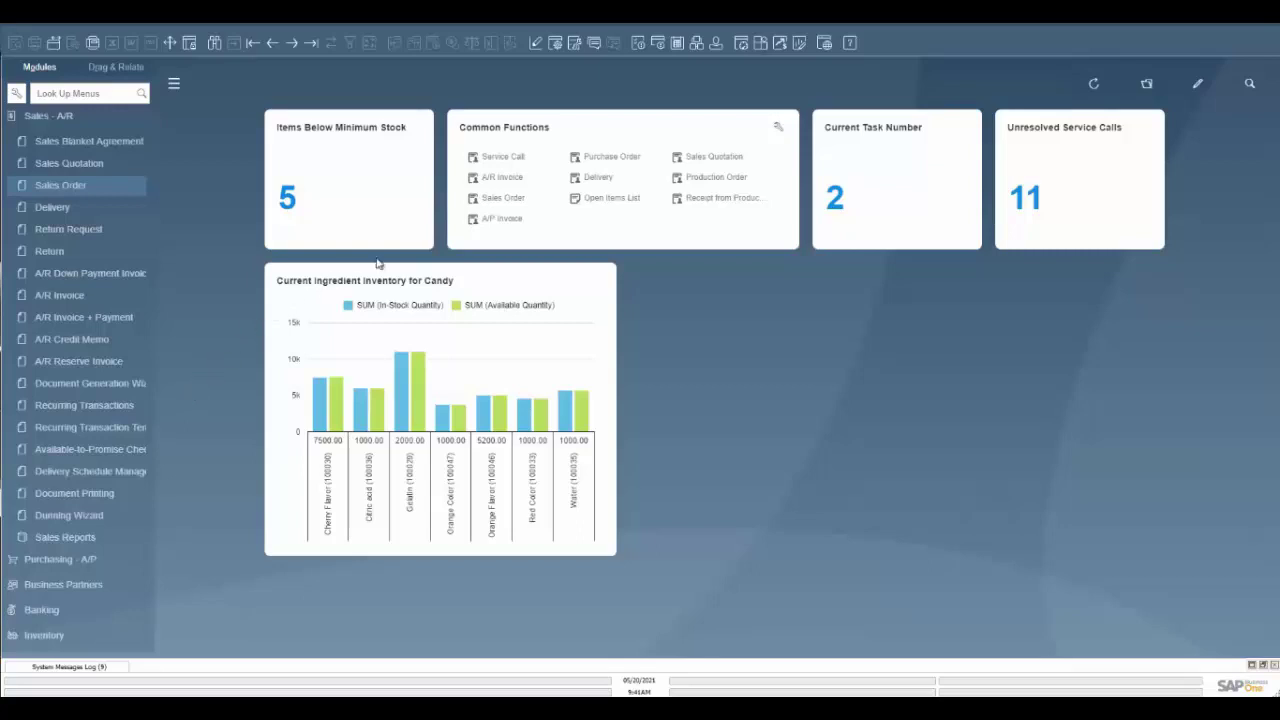
Open a new sales order and put its form into UI edit mode.
{"action": "left_click", "coordinate": [496, 199]}
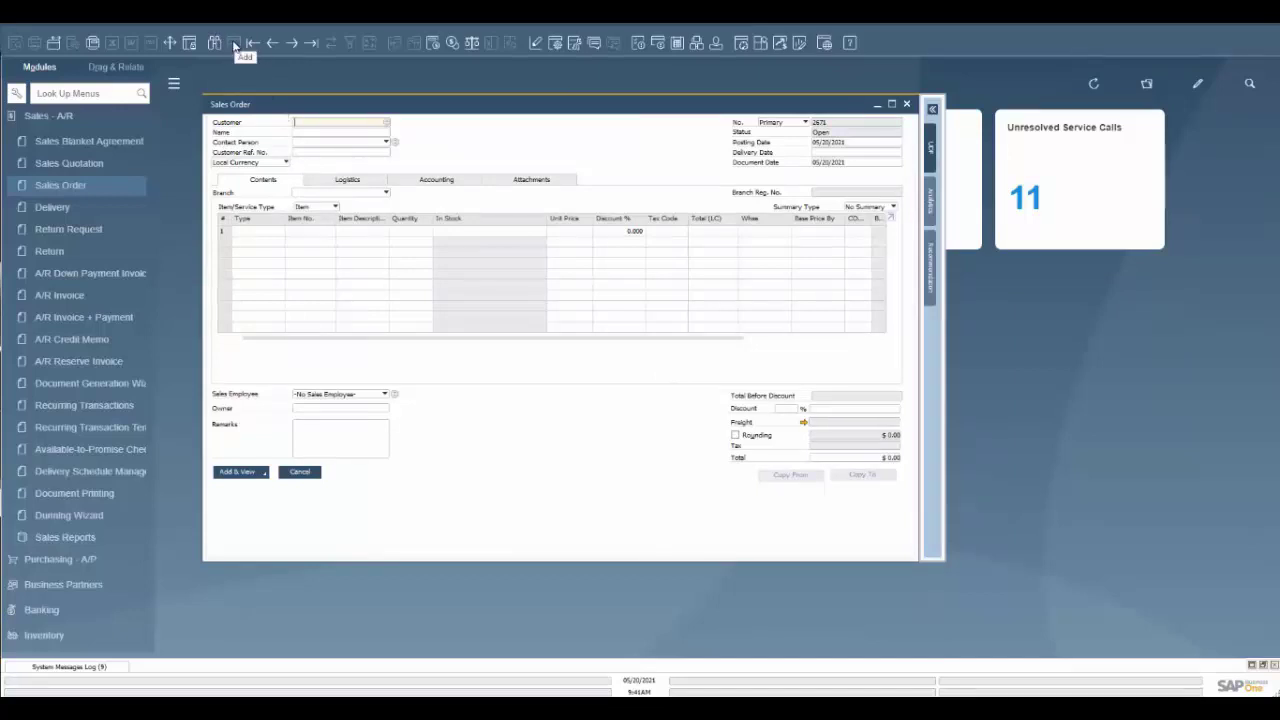
{"action": "left_click", "coordinate": [189, 23]}
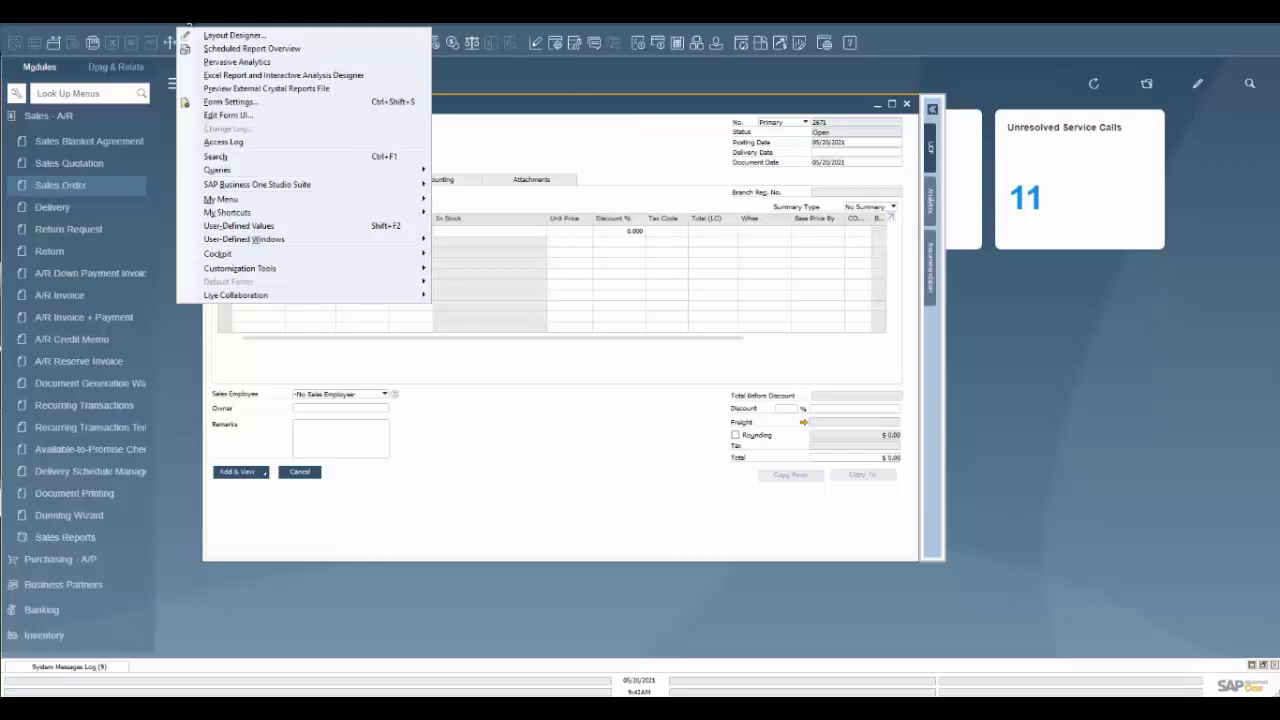
{"action": "left_click", "coordinate": [224, 115]}
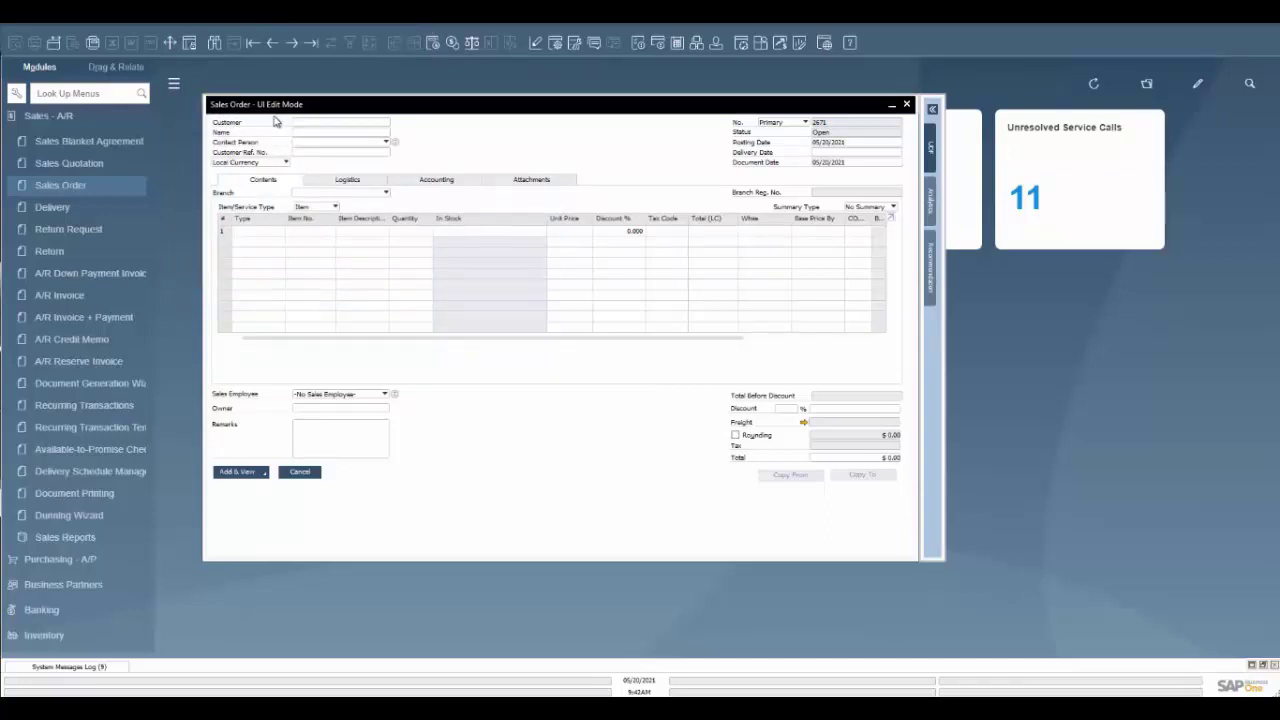
Move the Customer Ref. No. field with its label to the empty middle of the sales order header and hide it.
{"action": "left_click", "coordinate": [329, 155]}
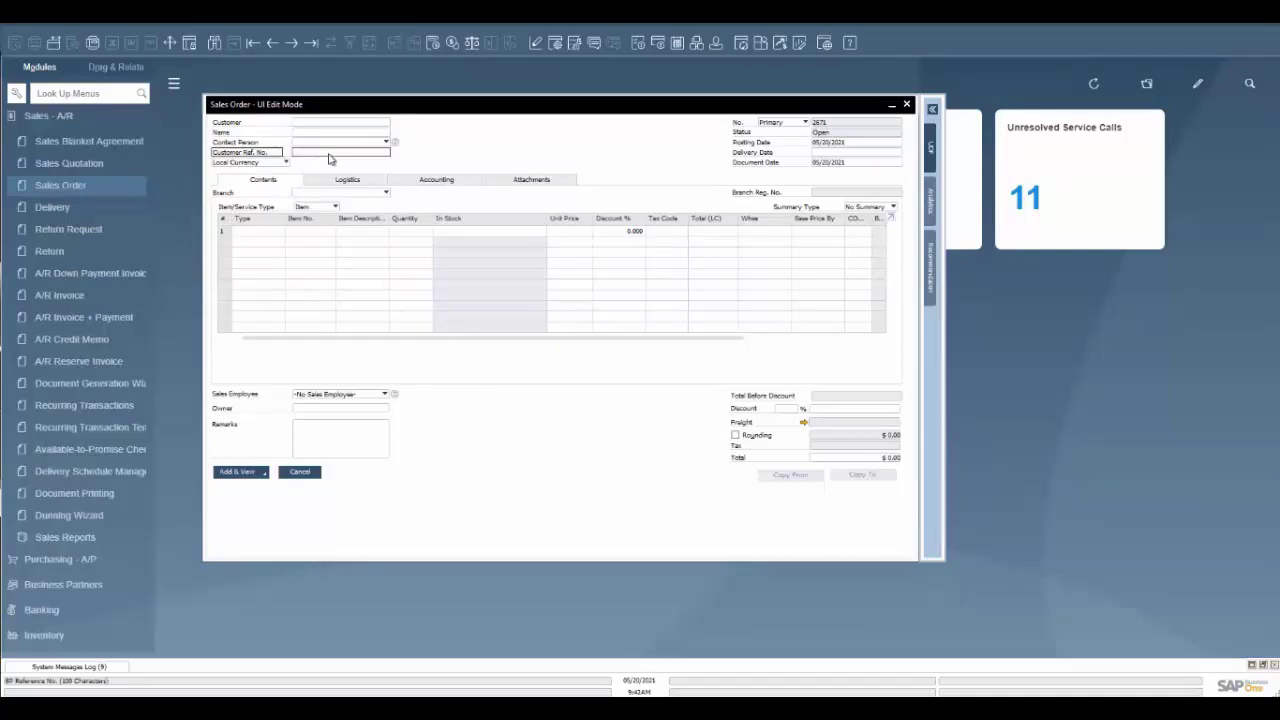
{"action": "left_click_drag", "start_coordinate": [329, 158], "coordinate": [535, 136]}
{"action": "left_click", "coordinate": [533, 135]}
{"action": "left_click", "coordinate": [535, 135]}
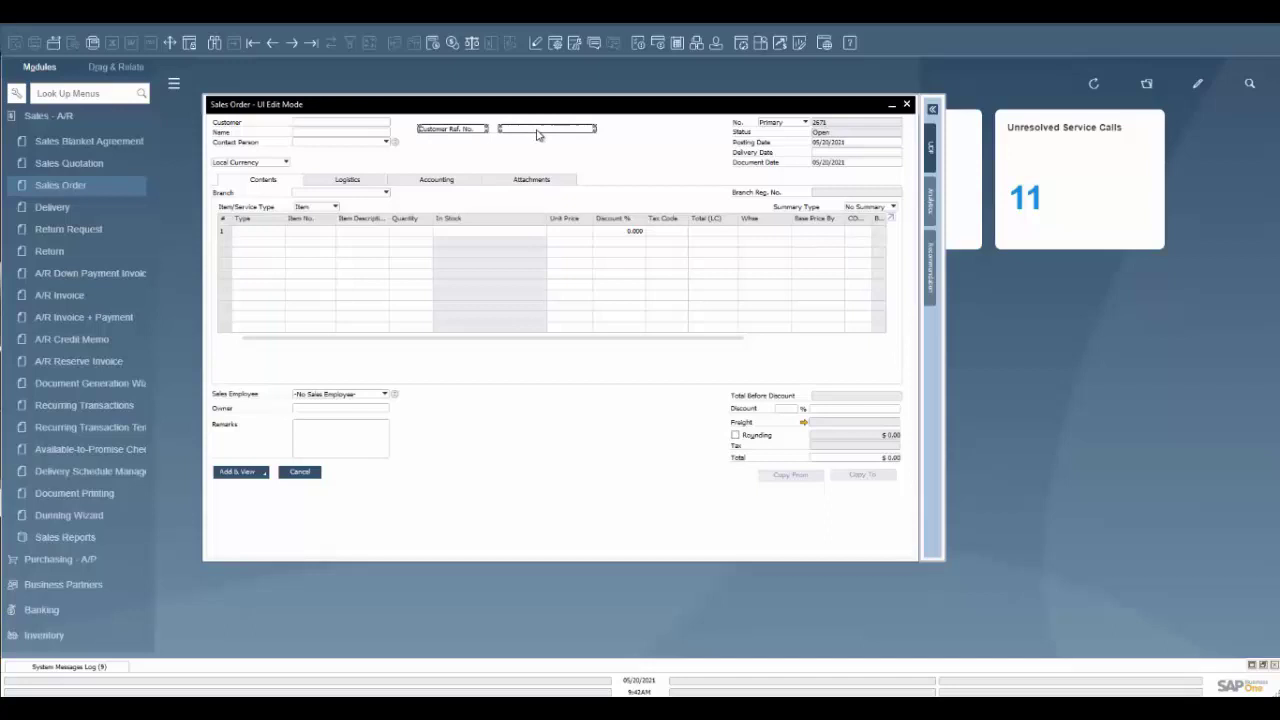
{"action": "right_click", "coordinate": [537, 135]}
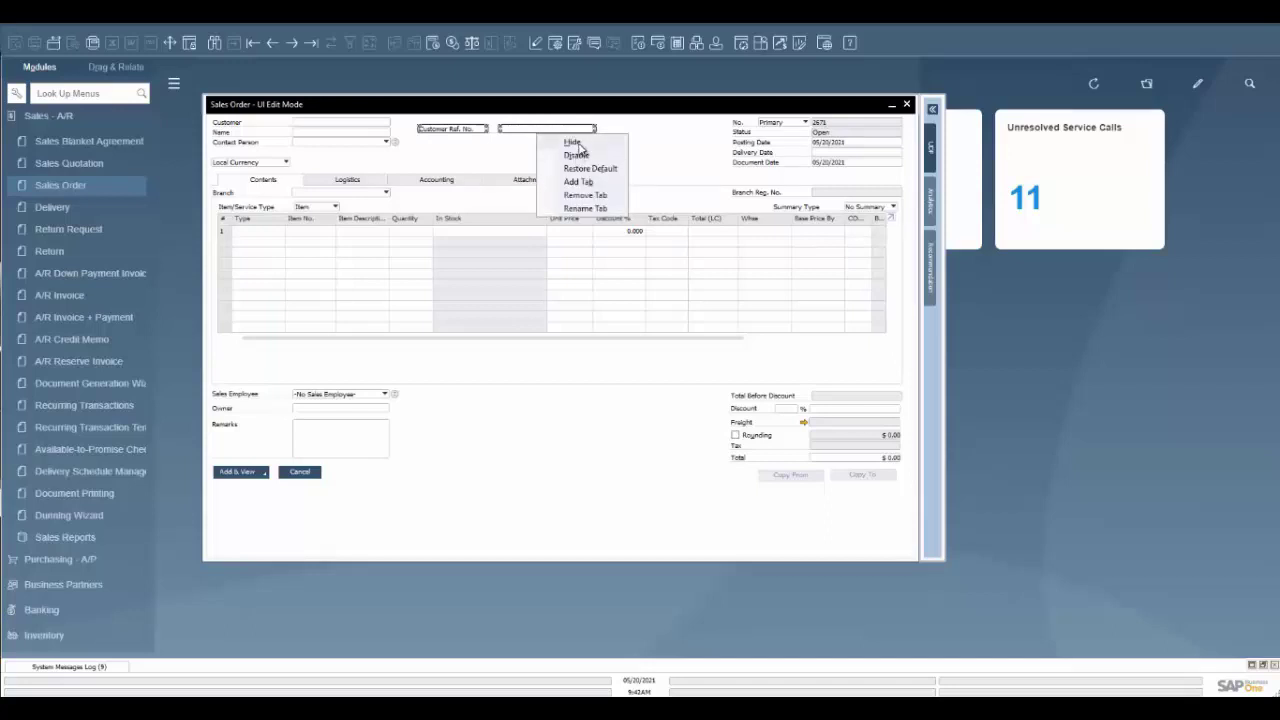
{"action": "left_click", "coordinate": [578, 150]}
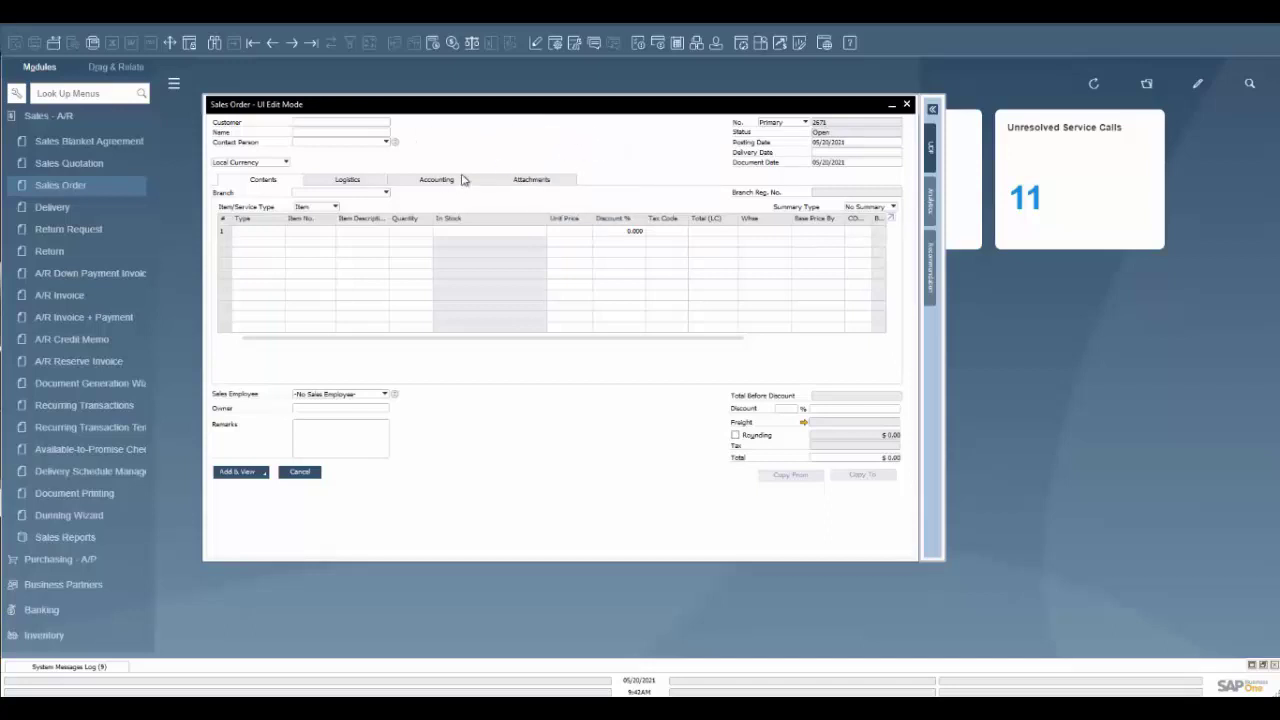
Add a tab named Test to the sales order form.
{"action": "right_click", "coordinate": [548, 160]}
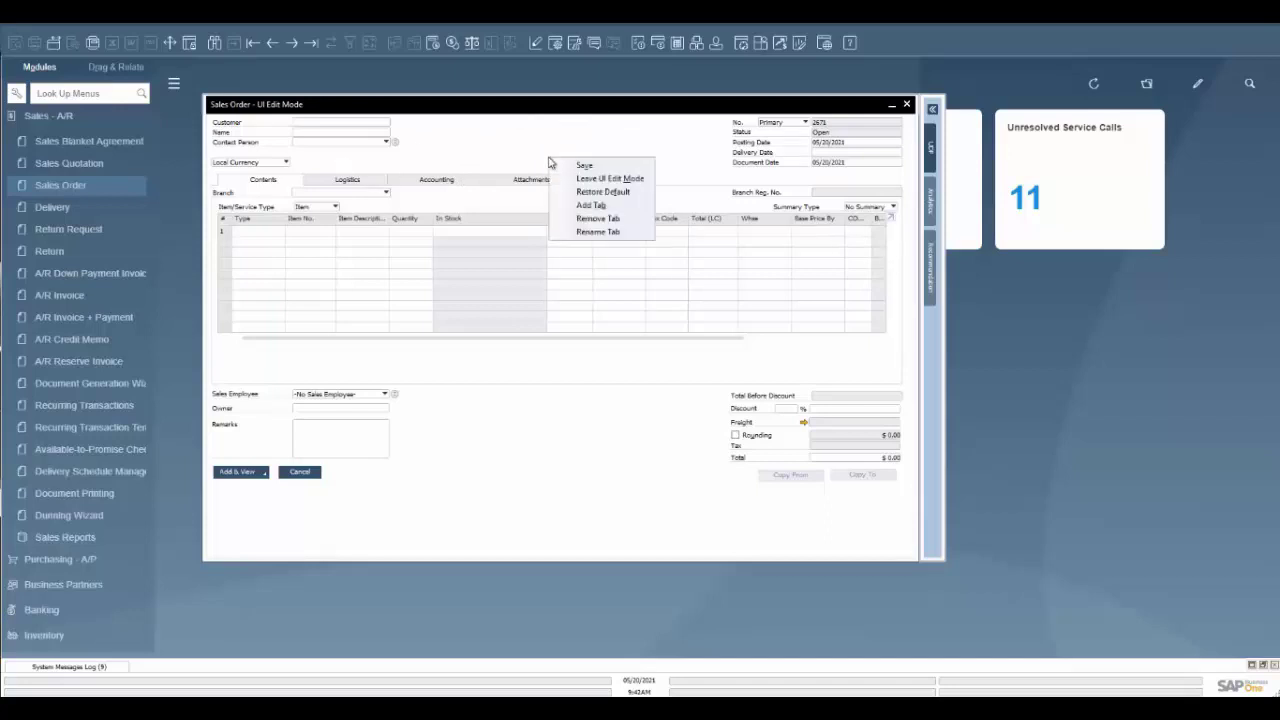
{"action": "left_click", "coordinate": [588, 205]}
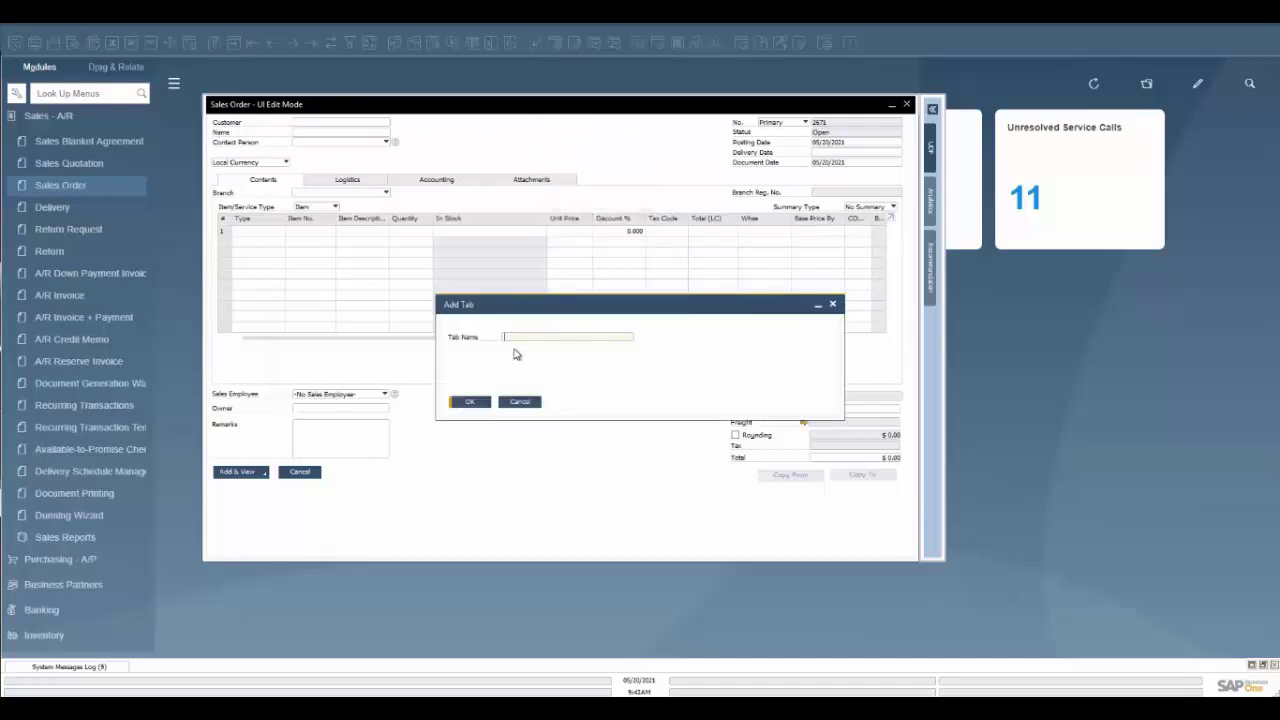
{"action": "type", "text": "Test"}
{"action": "left_click", "coordinate": [472, 402]}
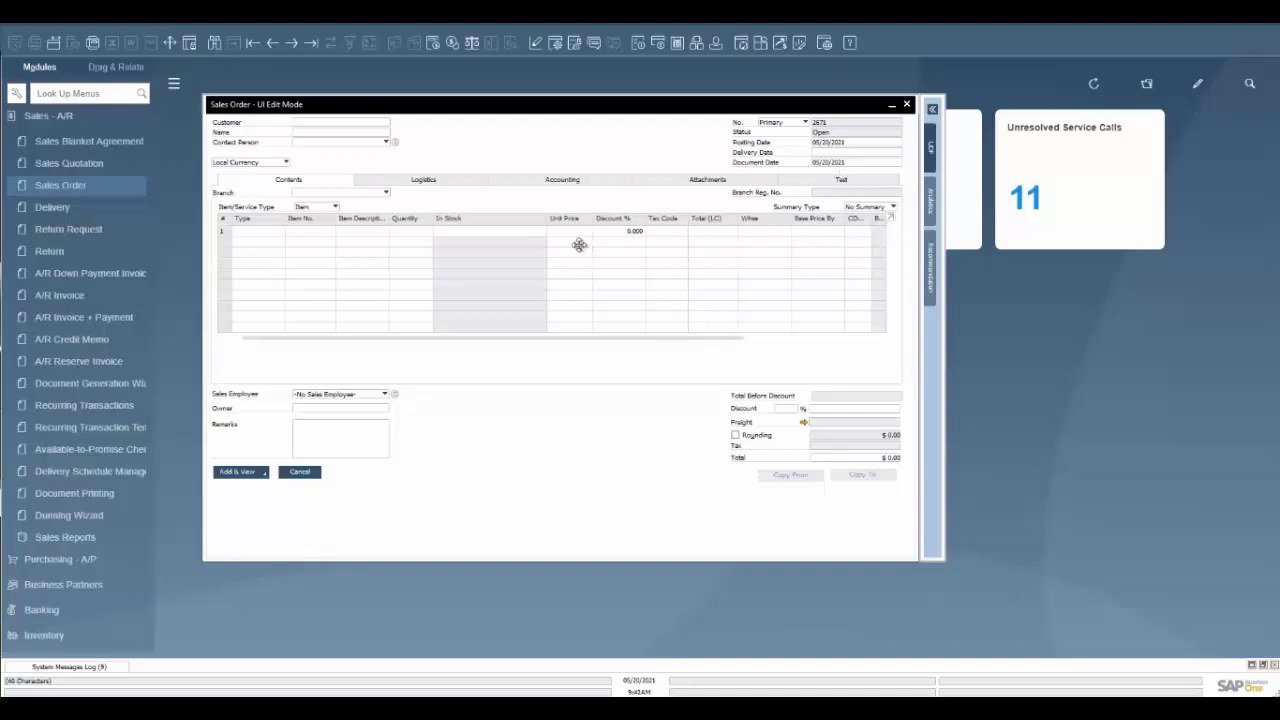
Close the sales order's UI edit mode without saving the UI changes.
{"action": "right_click", "coordinate": [519, 160]}
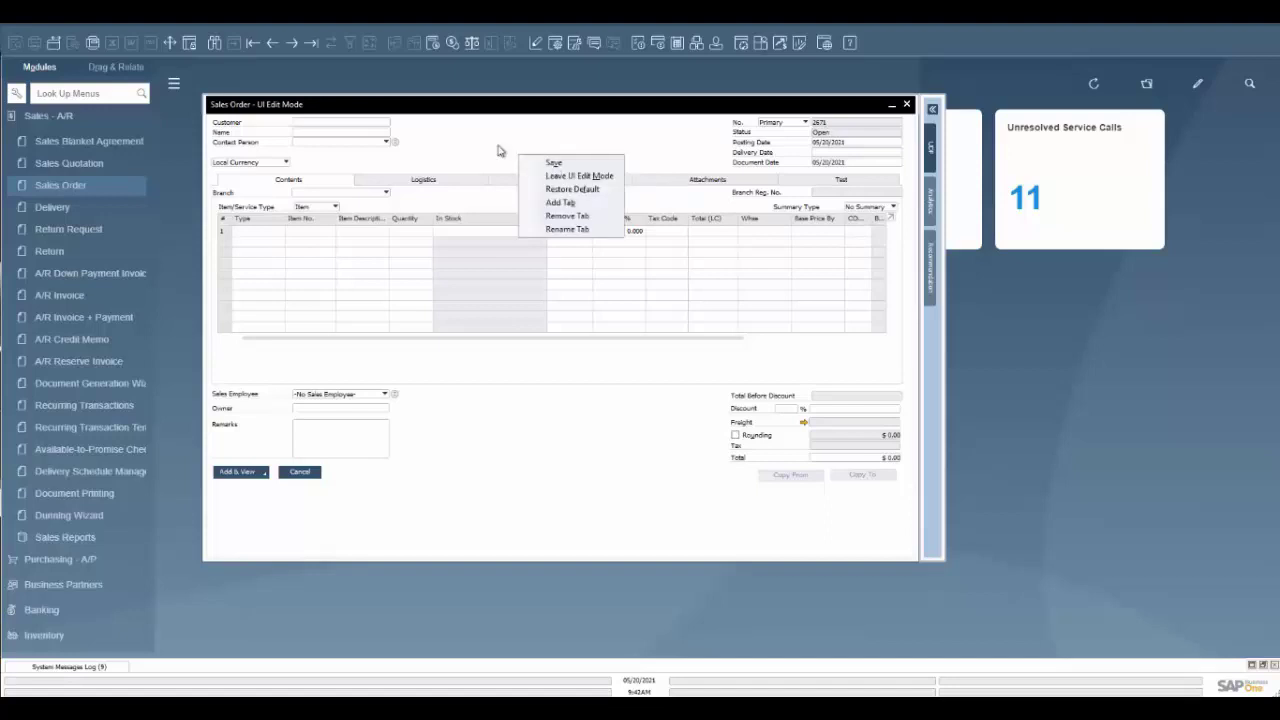
{"action": "left_click", "coordinate": [500, 150]}
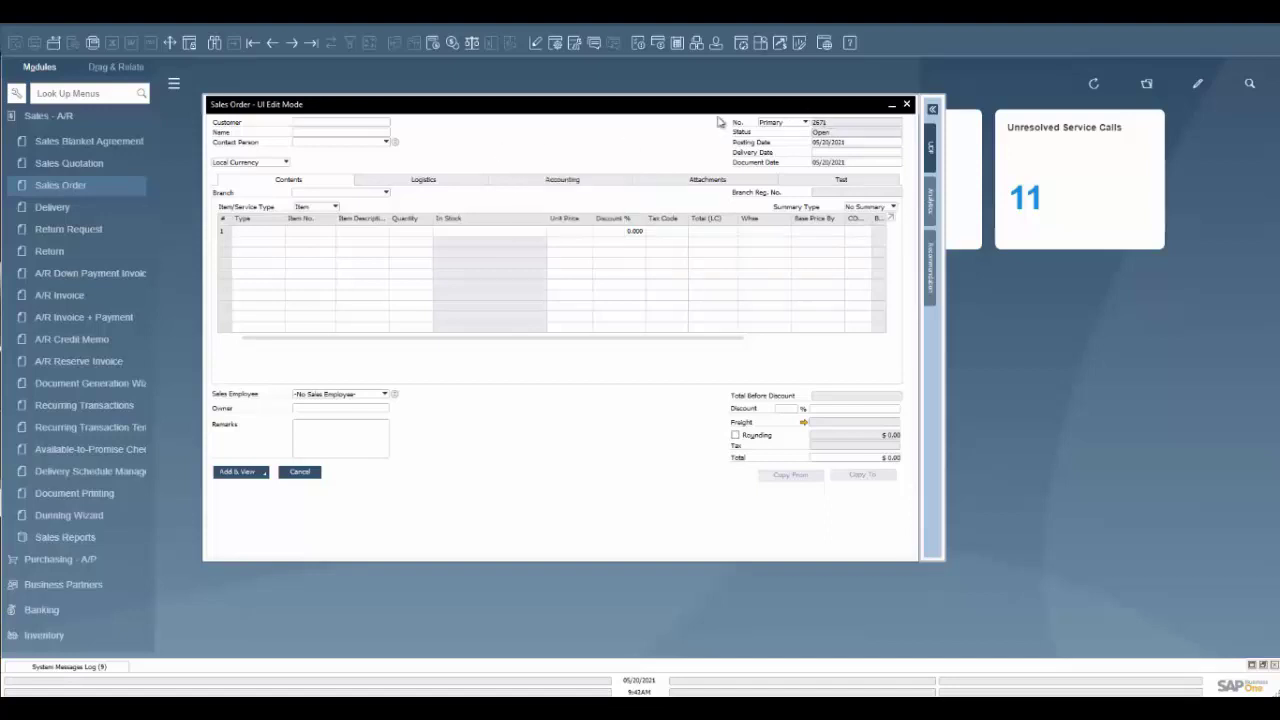
{"action": "left_click", "coordinate": [906, 106]}
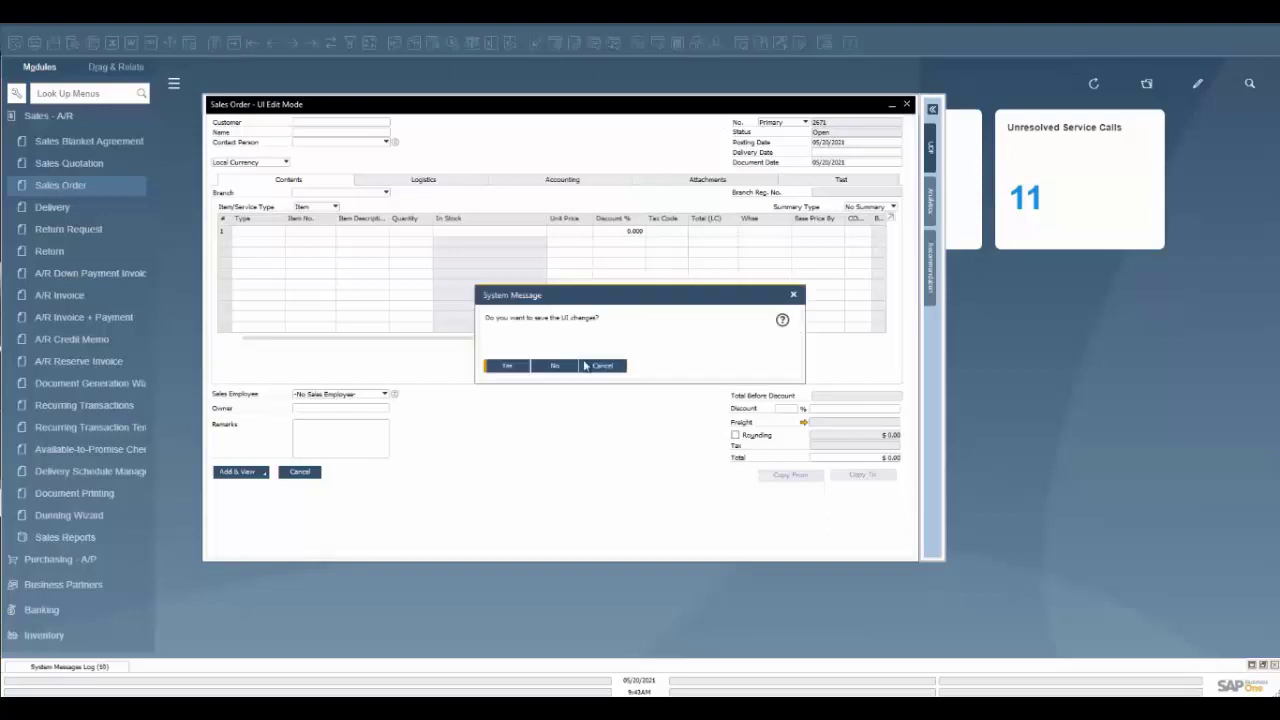
{"action": "left_click", "coordinate": [556, 366]}
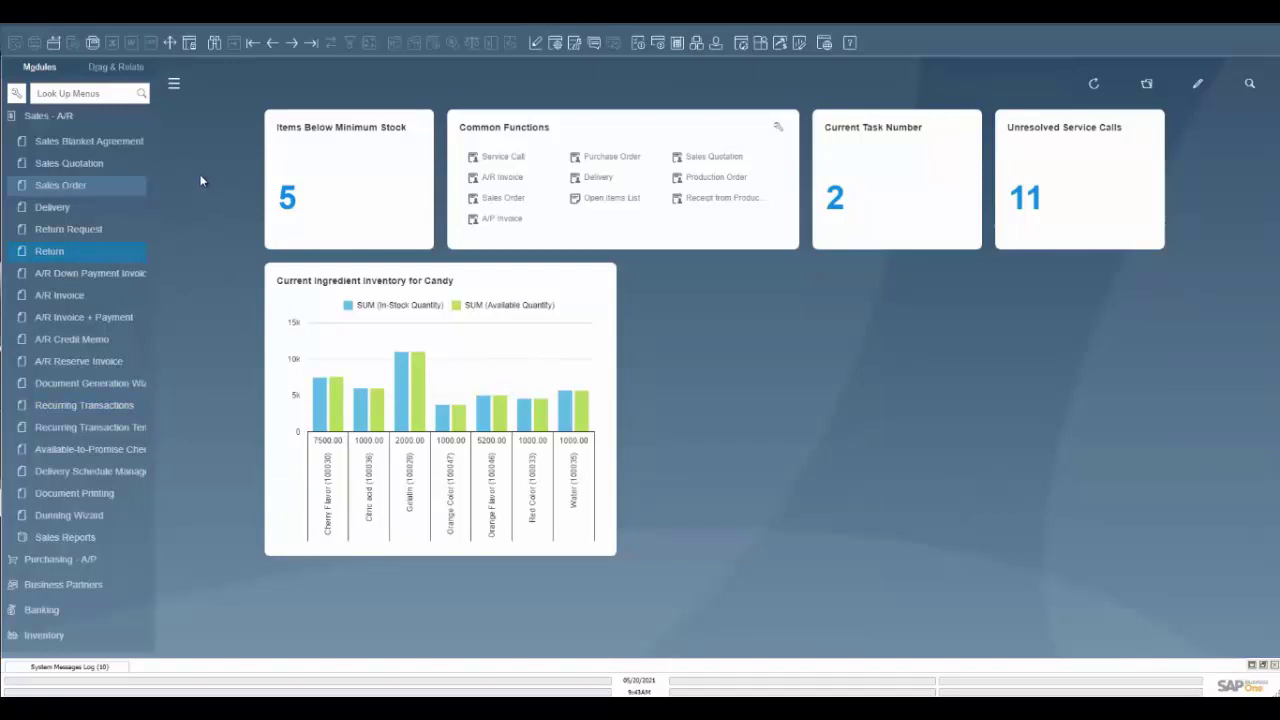
Search the modules for "ui", open the UI Configuration Template window and select the Administrative template.
{"action": "left_click", "coordinate": [88, 94]}
{"action": "type", "text": "ui"}
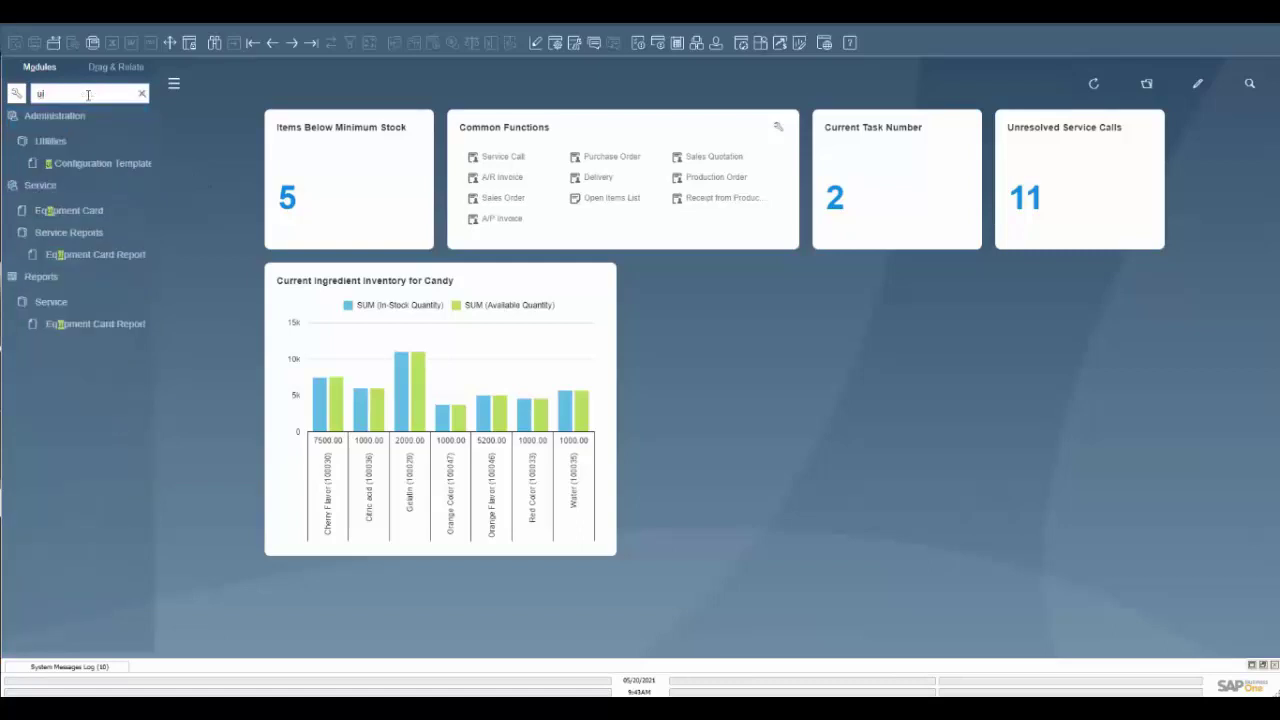
{"action": "left_click", "coordinate": [84, 164]}
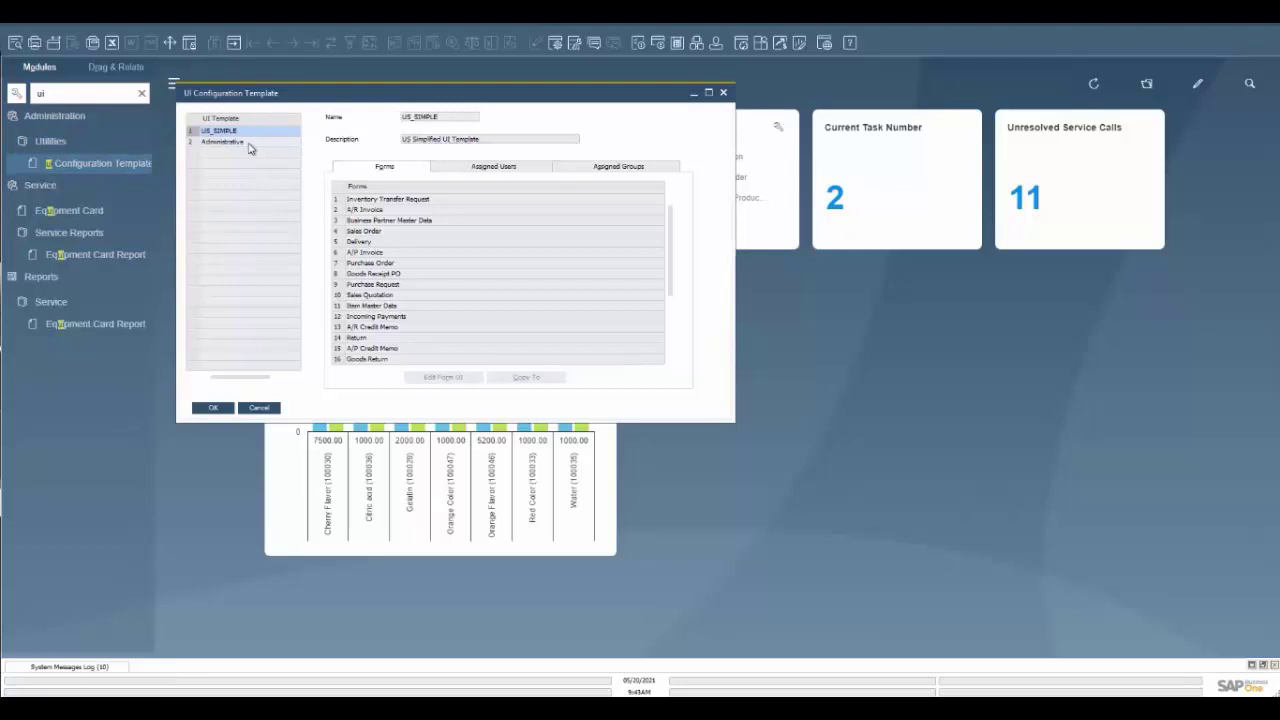
{"action": "left_click", "coordinate": [231, 143]}
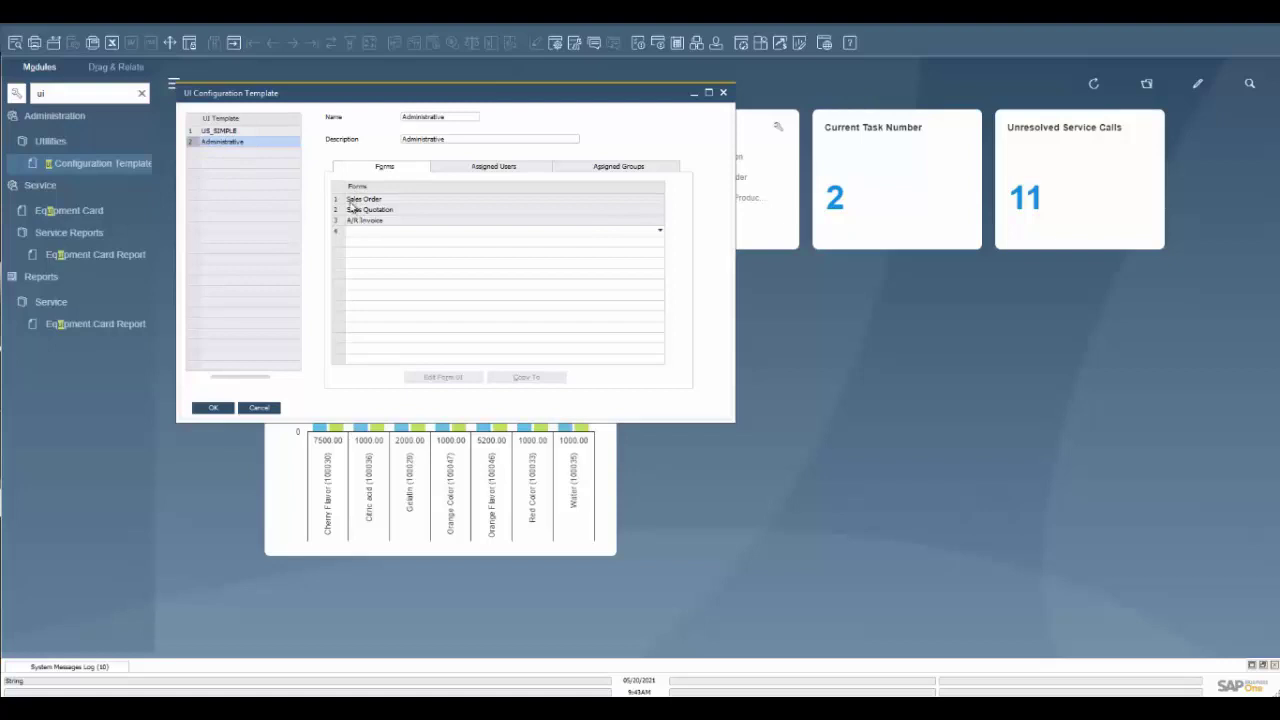
Browse the list of forms that can be added to the Administrative template.
{"action": "left_click", "coordinate": [659, 236]}
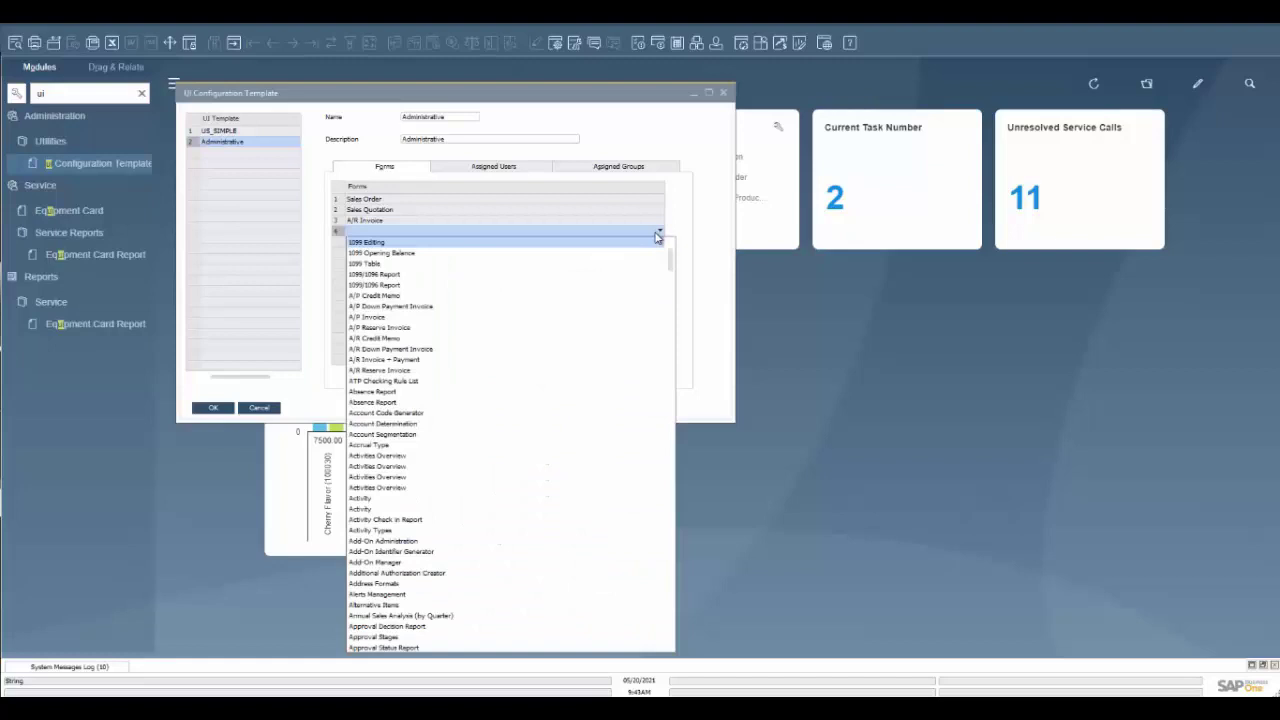
{"action": "scroll", "coordinate": [525, 330], "scroll_direction": "down", "scroll_amount": 12}
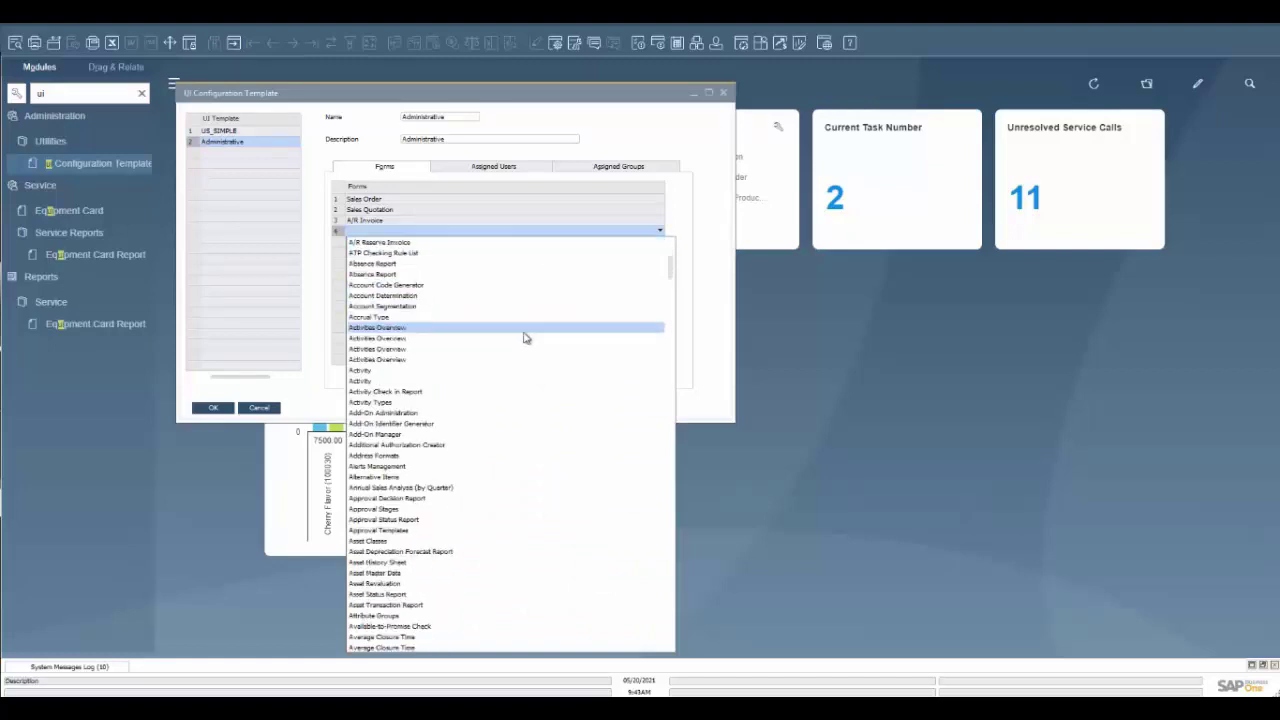
{"action": "scroll", "coordinate": [510, 340], "scroll_direction": "down", "scroll_amount": 15}
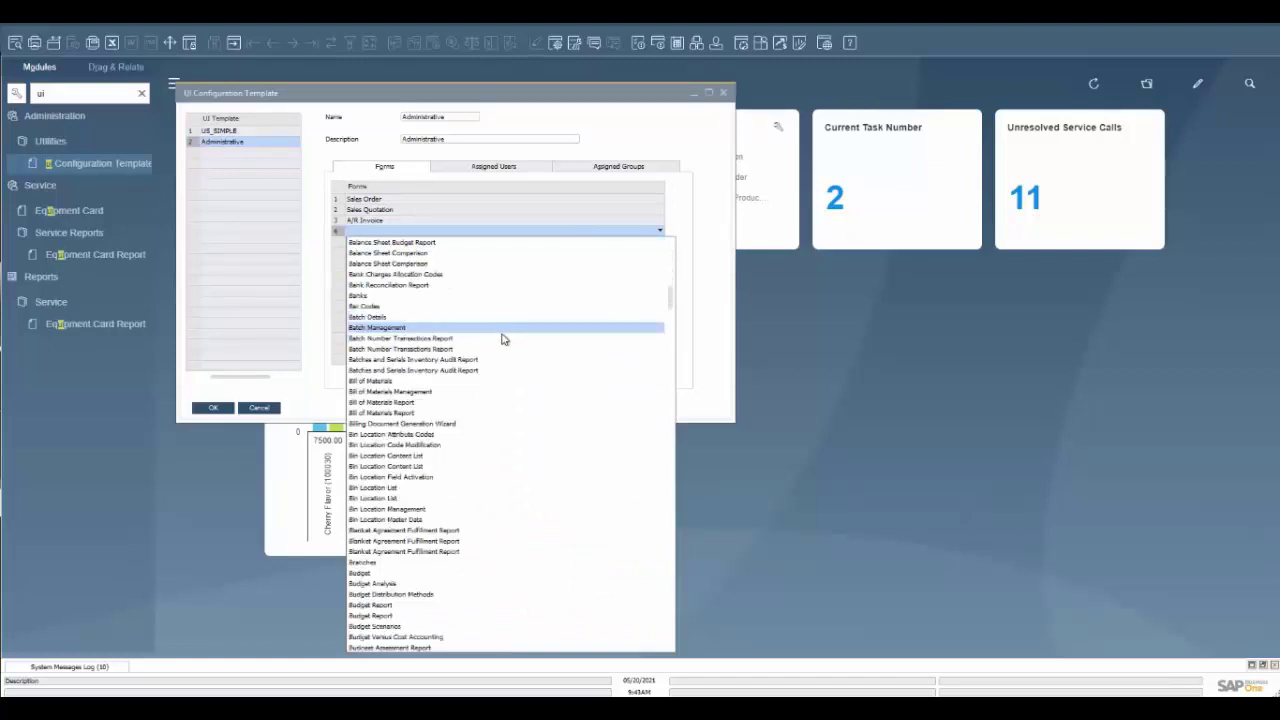
{"action": "scroll", "coordinate": [499, 344], "scroll_direction": "down", "scroll_amount": 15}
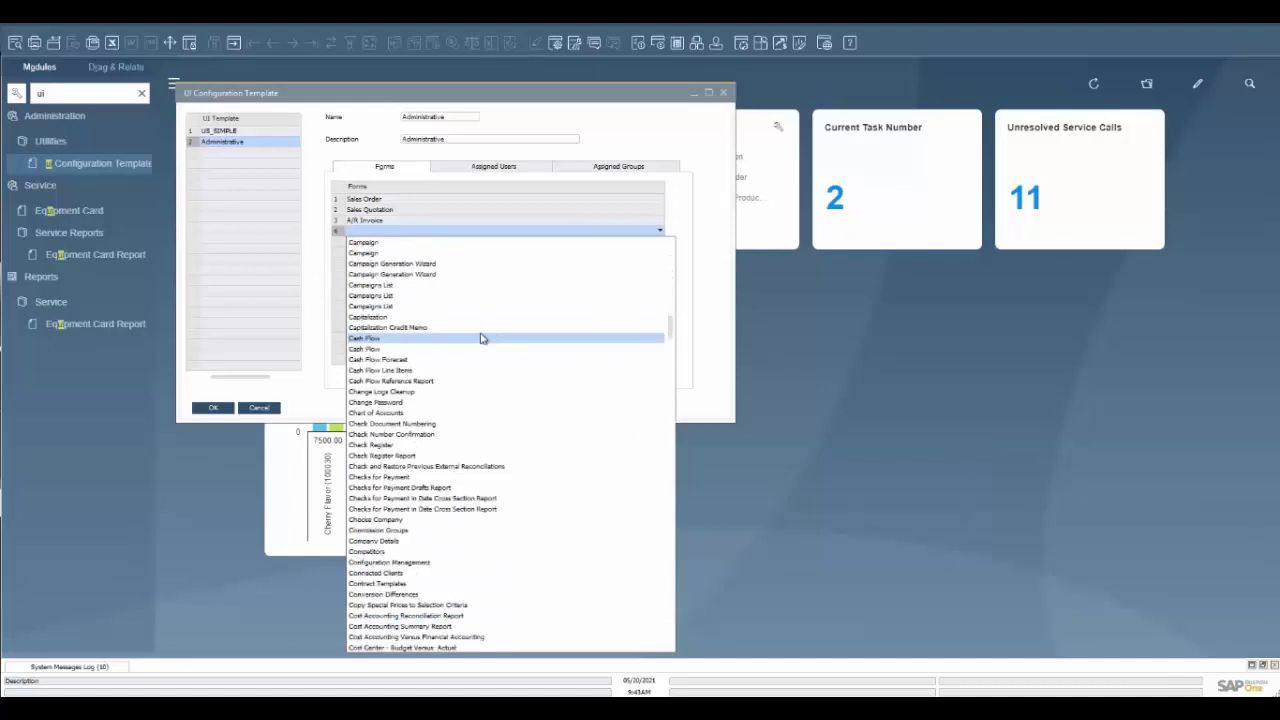
{"action": "scroll", "coordinate": [474, 337], "scroll_direction": "down", "scroll_amount": 3}
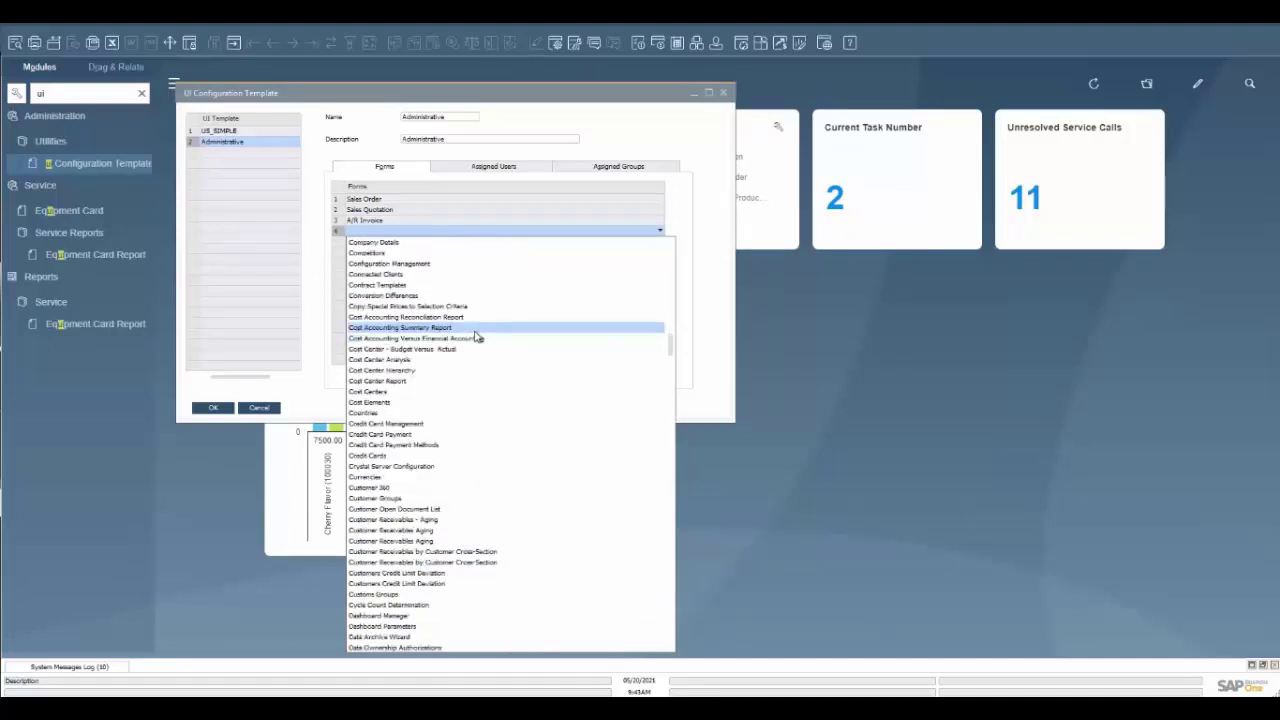
{"action": "scroll", "coordinate": [478, 338], "scroll_direction": "down", "scroll_amount": 9}
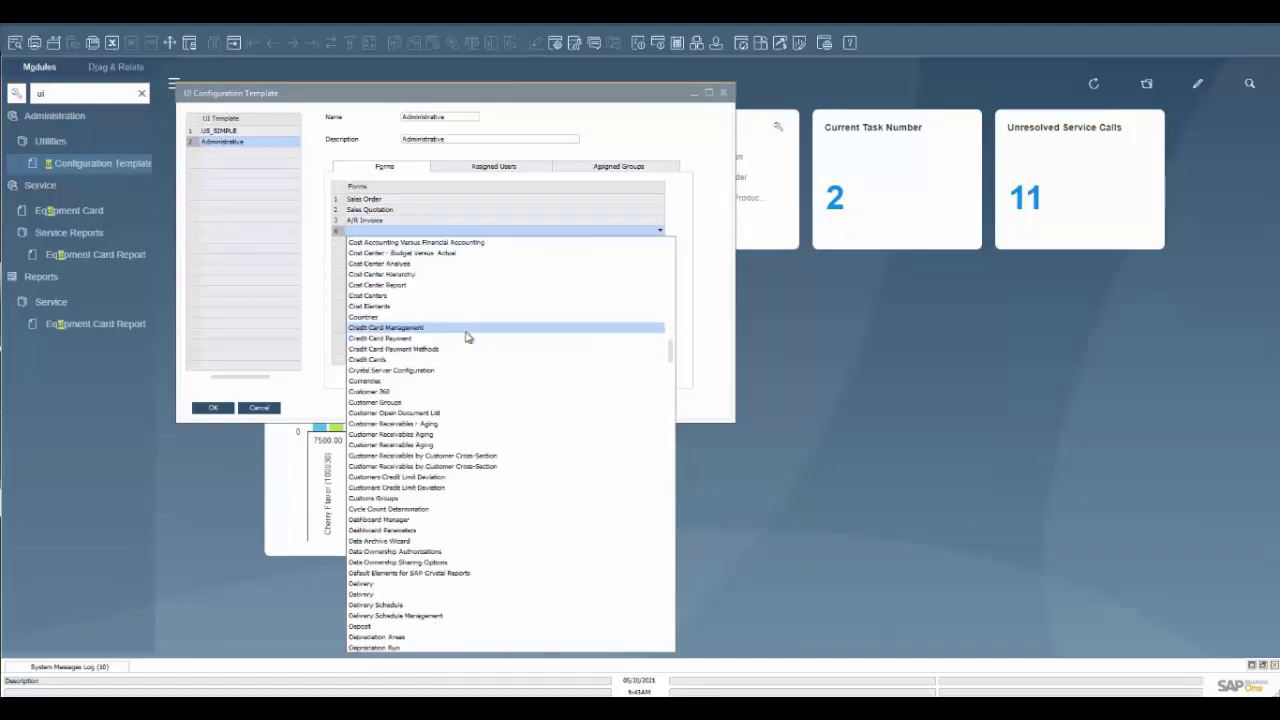
{"action": "scroll", "coordinate": [462, 332], "scroll_direction": "up", "scroll_amount": 8}
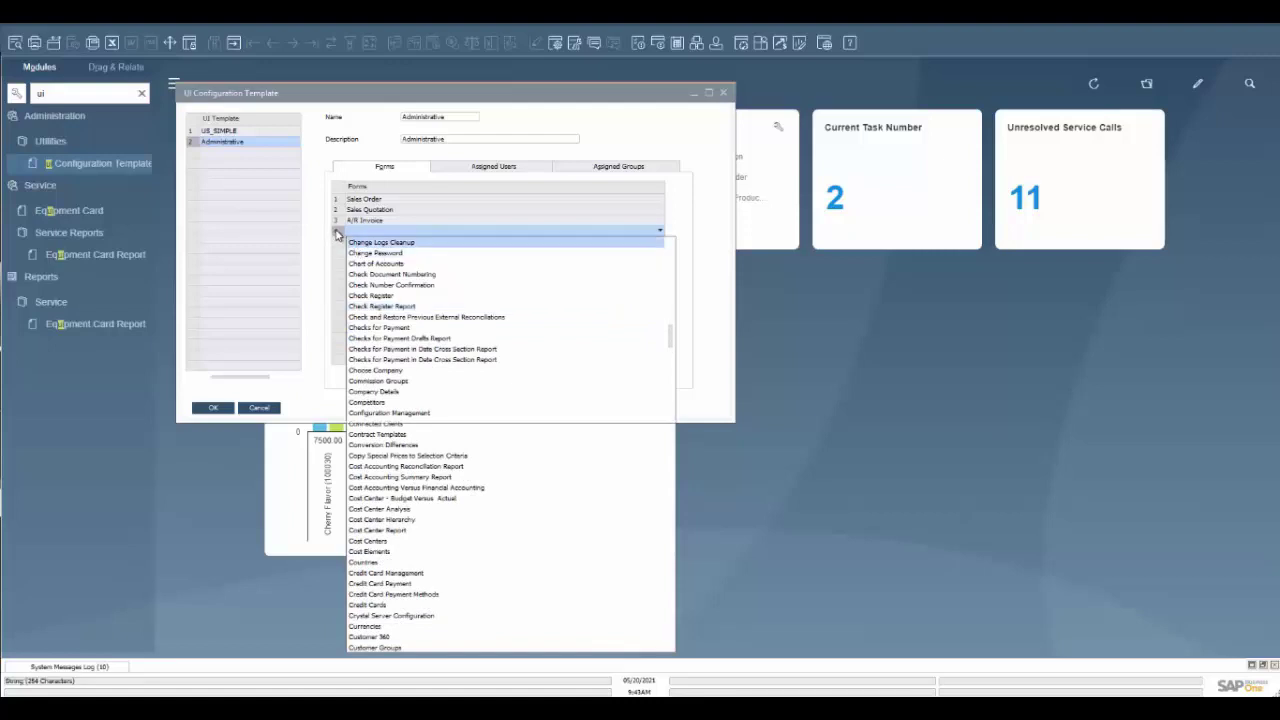
{"action": "left_click", "coordinate": [337, 233]}
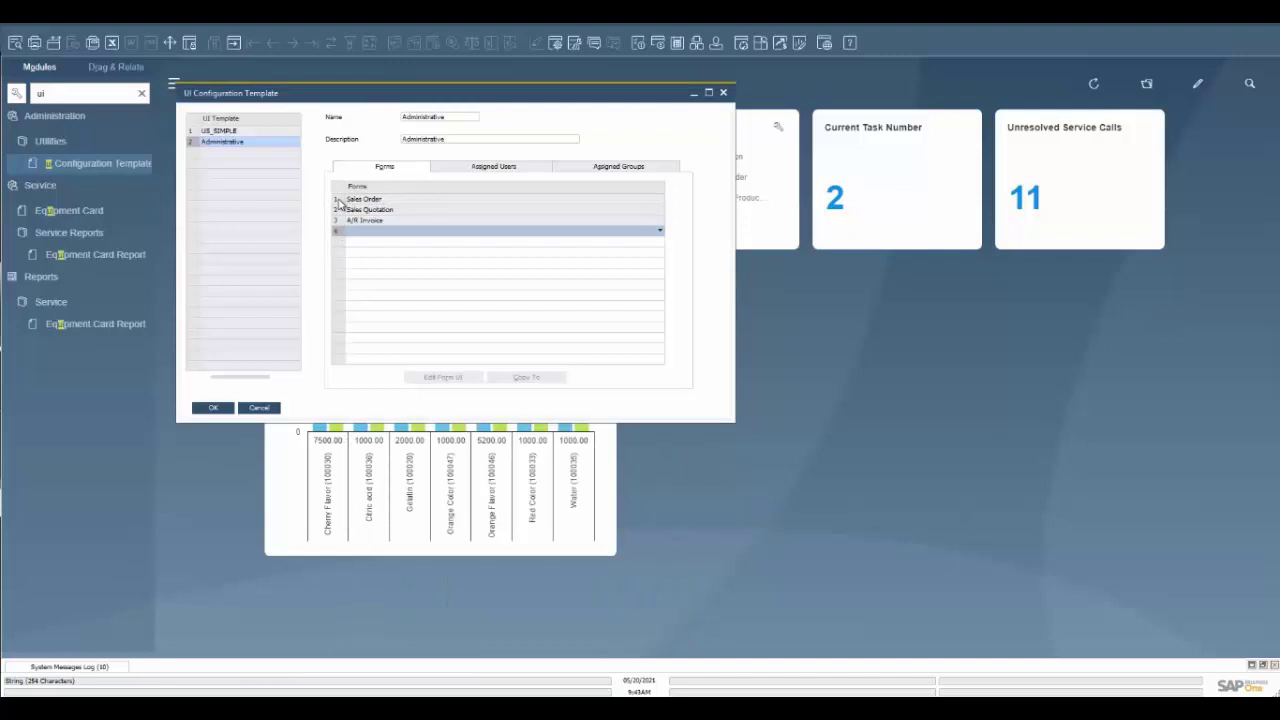
Open the template's Sales Order form for UI editing and widen its window to show more columns.
{"action": "left_click", "coordinate": [338, 199]}
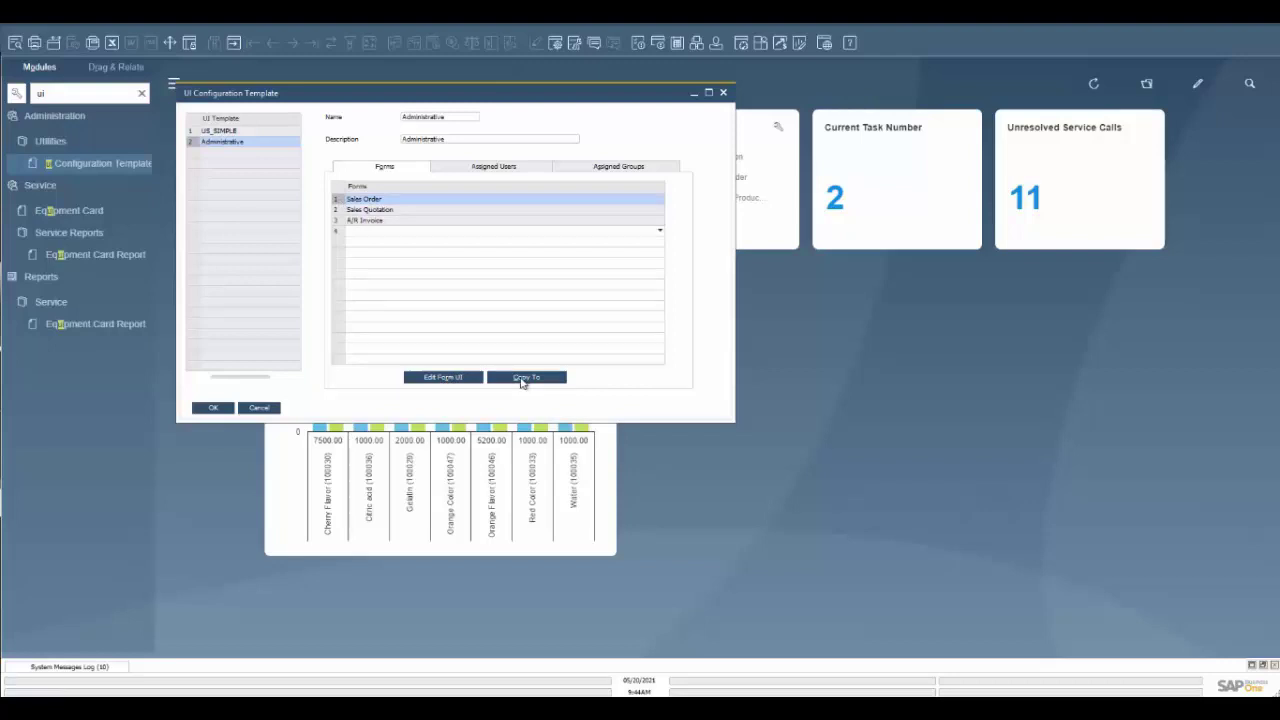
{"action": "left_click", "coordinate": [451, 378]}
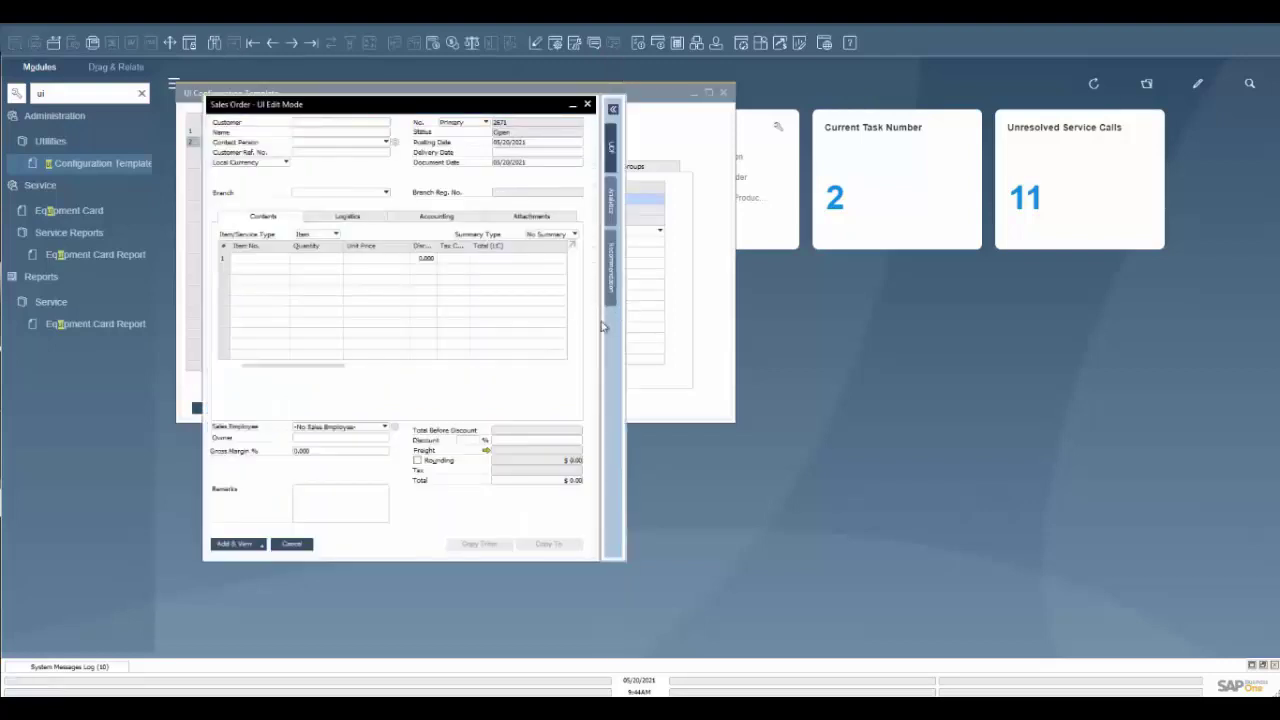
{"action": "left_click_drag", "start_coordinate": [598, 322], "coordinate": [910, 320]}
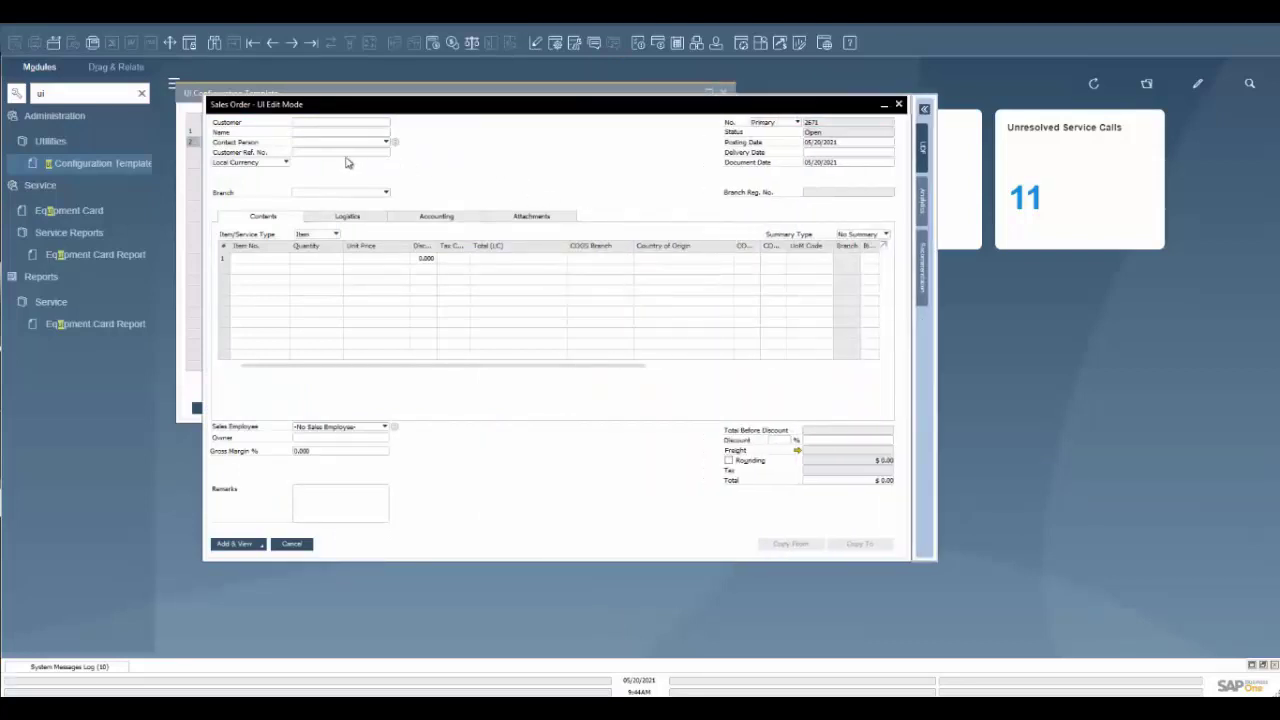
Move the Customer Ref. No. field to the middle of the sales order header and leave UI edit mode.
{"action": "left_click_drag", "start_coordinate": [345, 157], "coordinate": [569, 149]}
{"action": "right_click", "coordinate": [682, 145]}
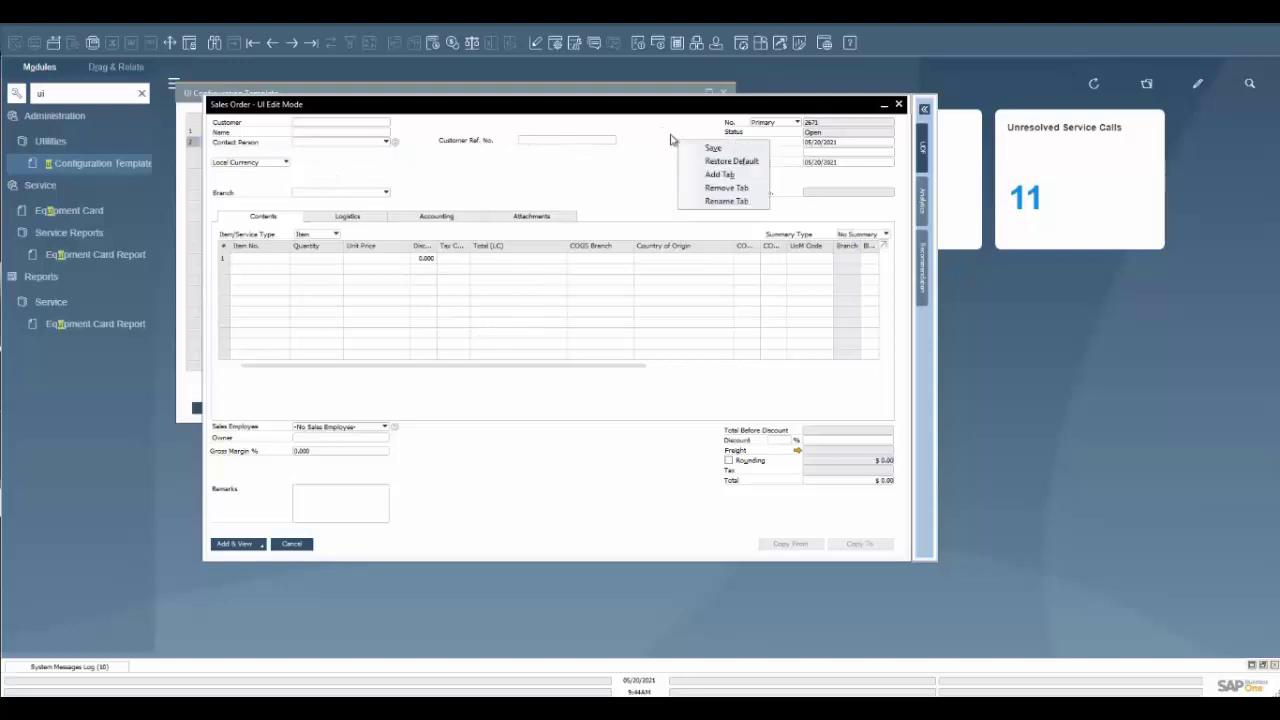
{"action": "left_click", "coordinate": [673, 139]}
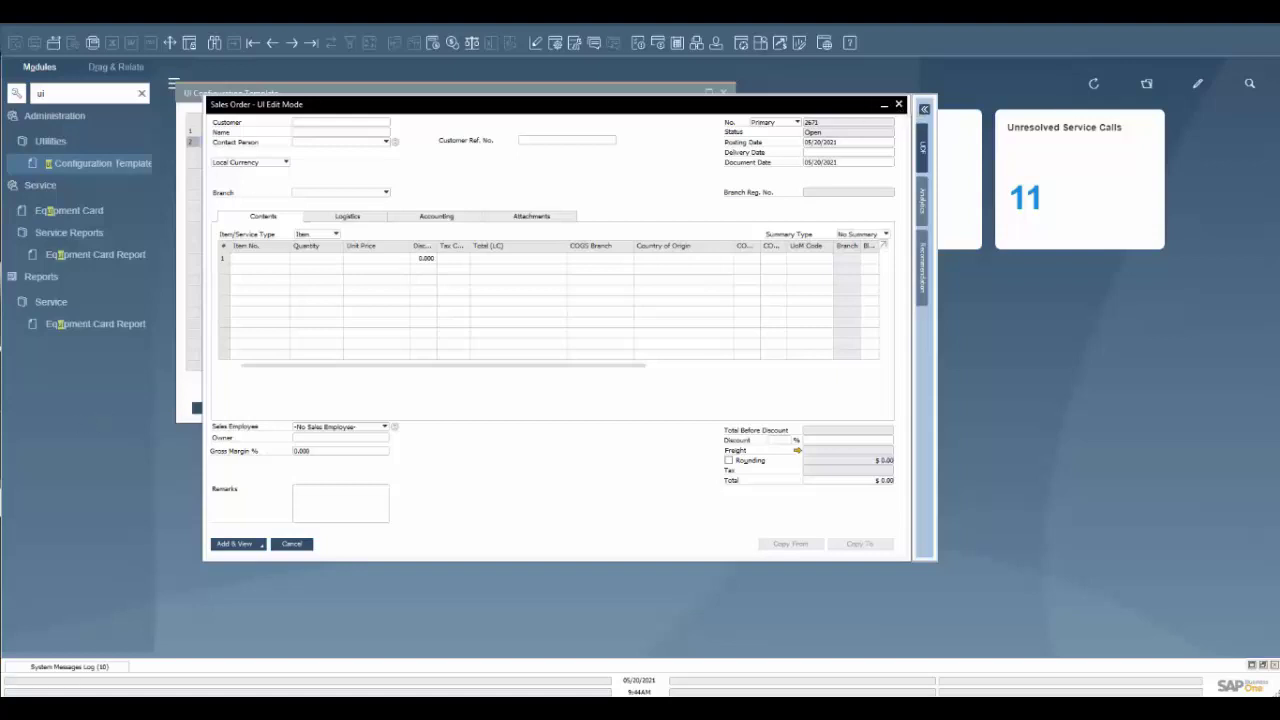
{"action": "key", "text": "Escape"}
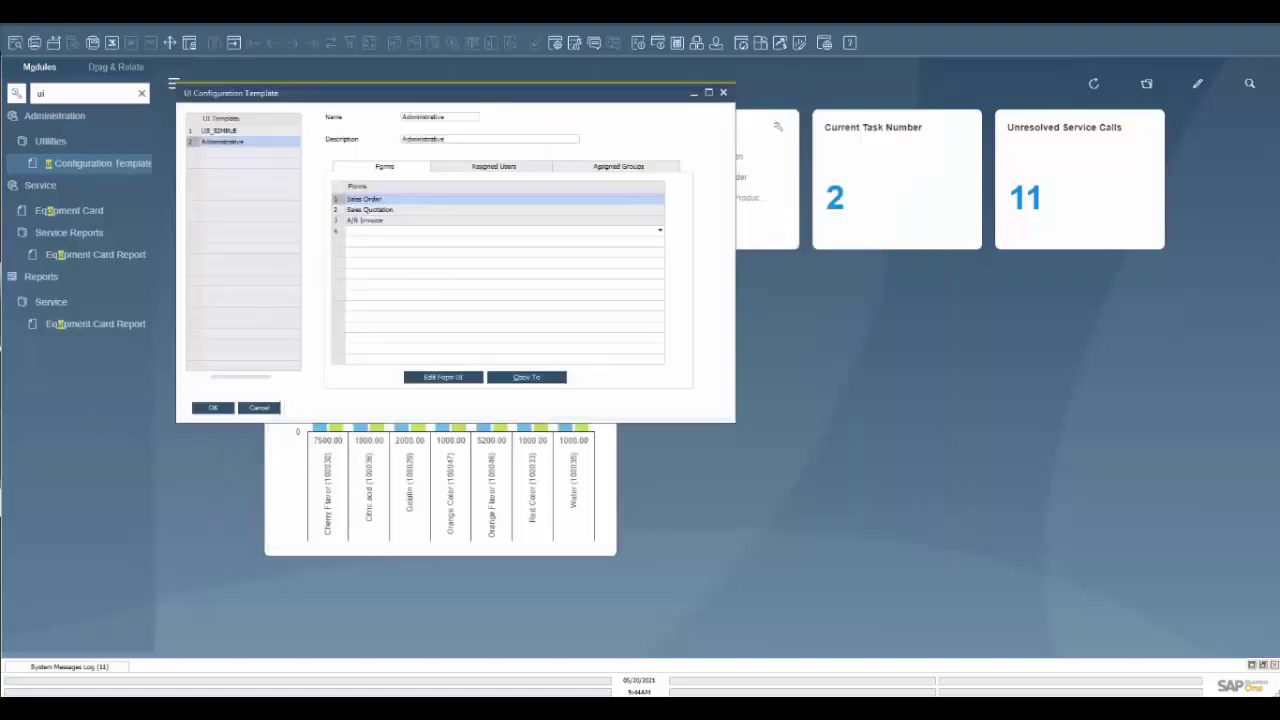
Assign the users in rows 22 and 24, as well as Test Group, to the Administrative template.
{"action": "left_click", "coordinate": [488, 170]}
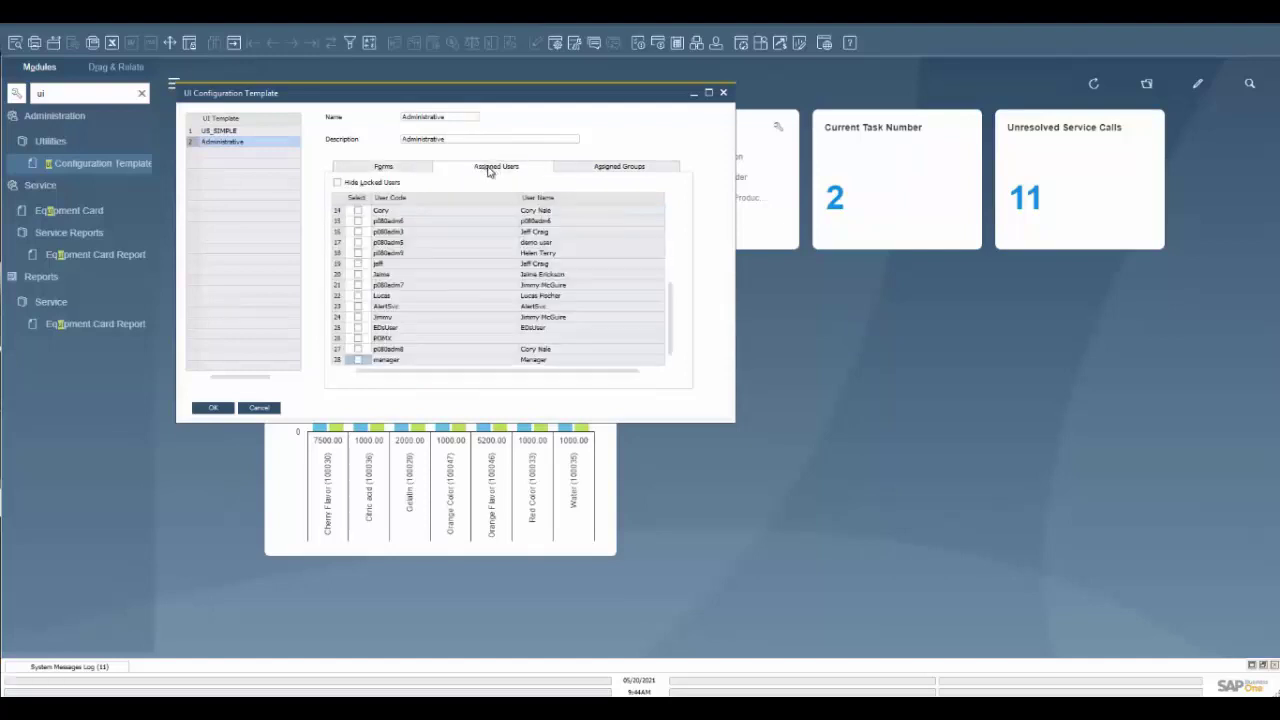
{"action": "scroll", "coordinate": [545, 266], "scroll_direction": "up", "scroll_amount": 3}
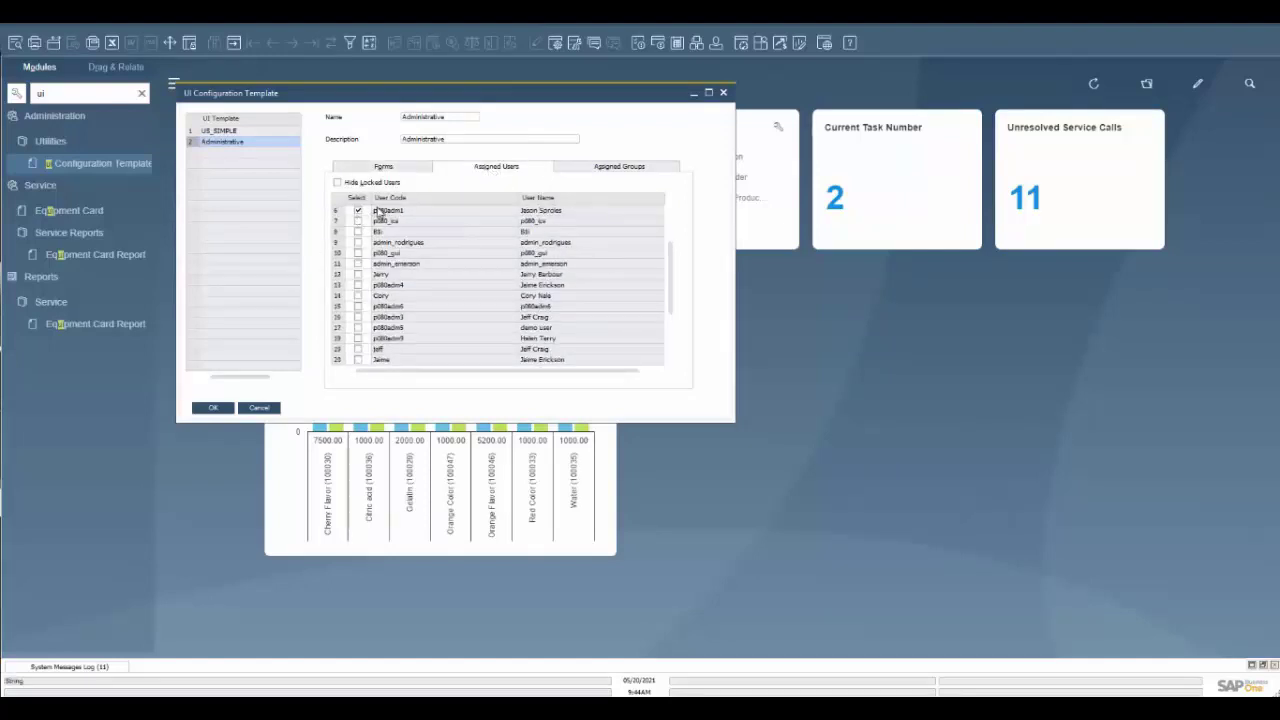
{"action": "scroll", "coordinate": [372, 345], "scroll_direction": "down", "scroll_amount": 1}
{"action": "scroll", "coordinate": [372, 348], "scroll_direction": "down", "scroll_amount": 1}
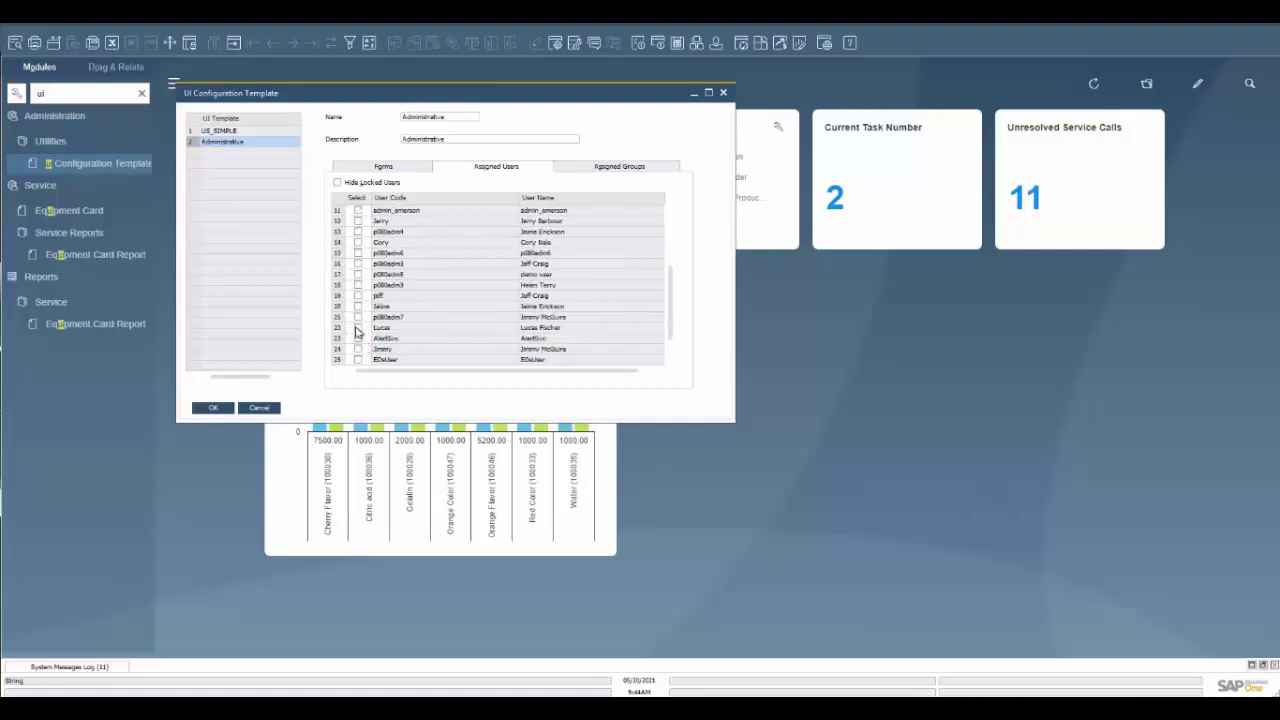
{"action": "left_click", "coordinate": [358, 338]}
{"action": "scroll", "coordinate": [372, 348], "scroll_direction": "down", "scroll_amount": 2}
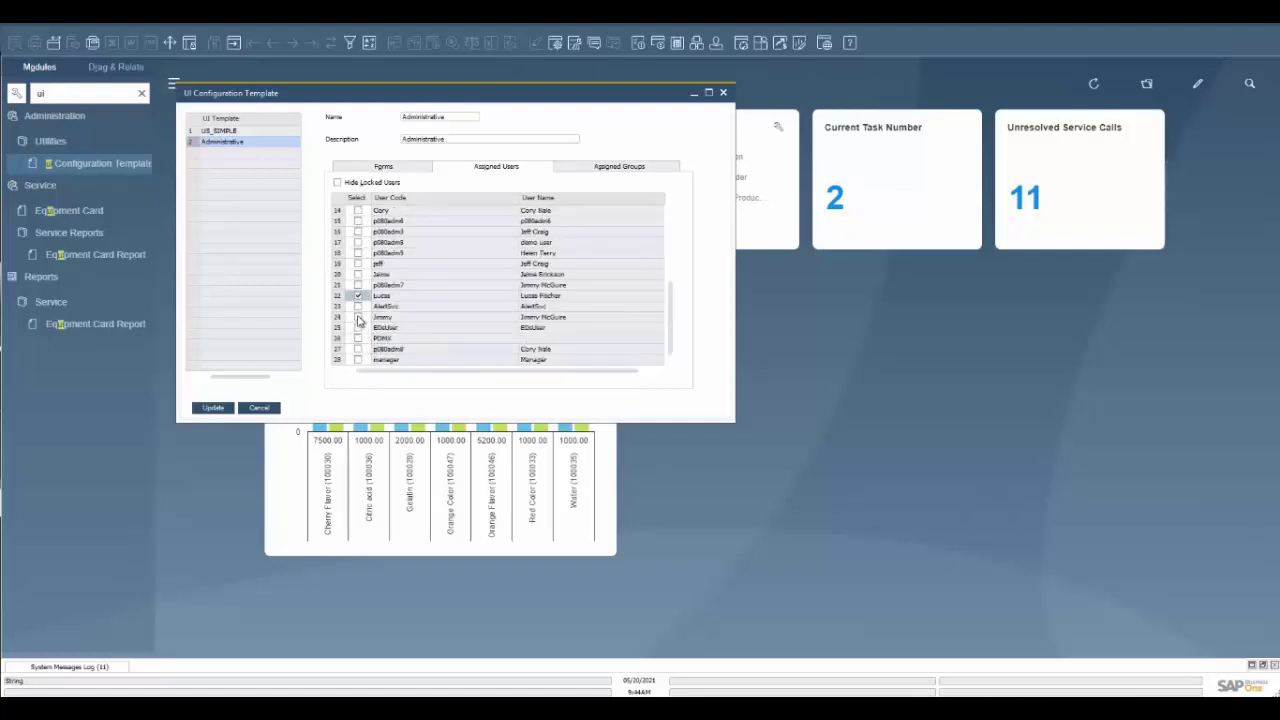
{"action": "left_click", "coordinate": [358, 317]}
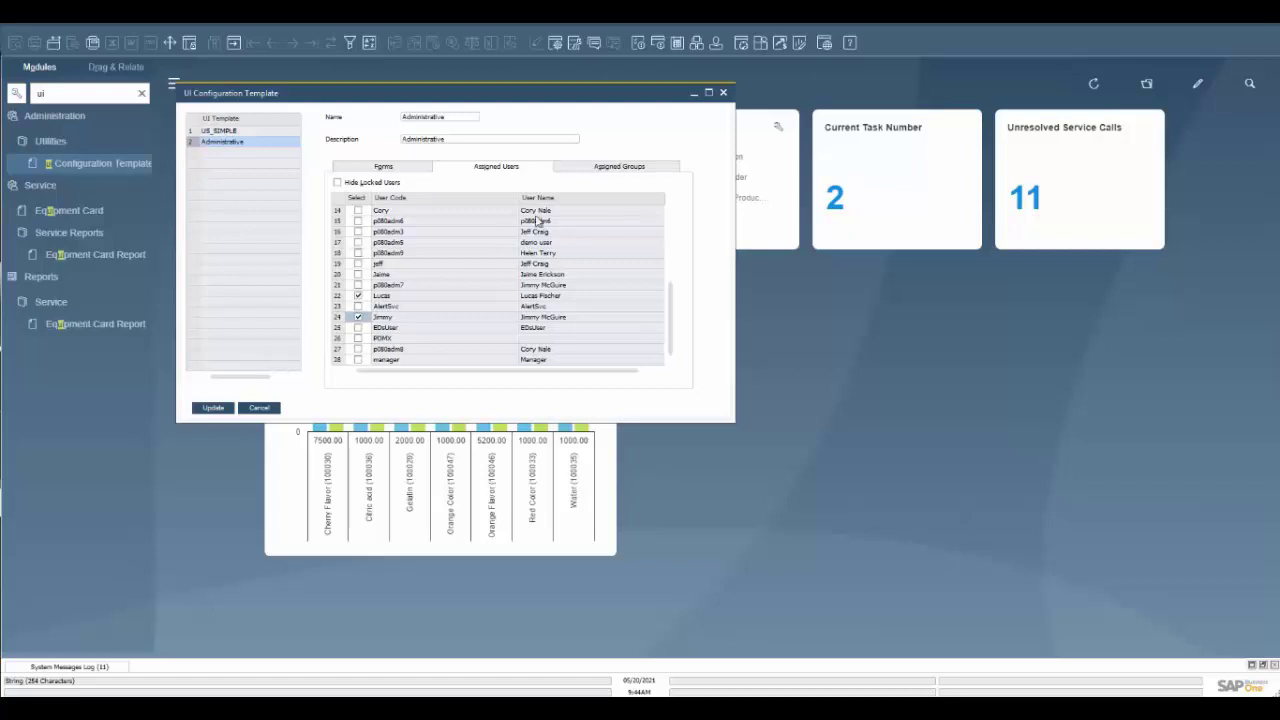
{"action": "left_click", "coordinate": [608, 169]}
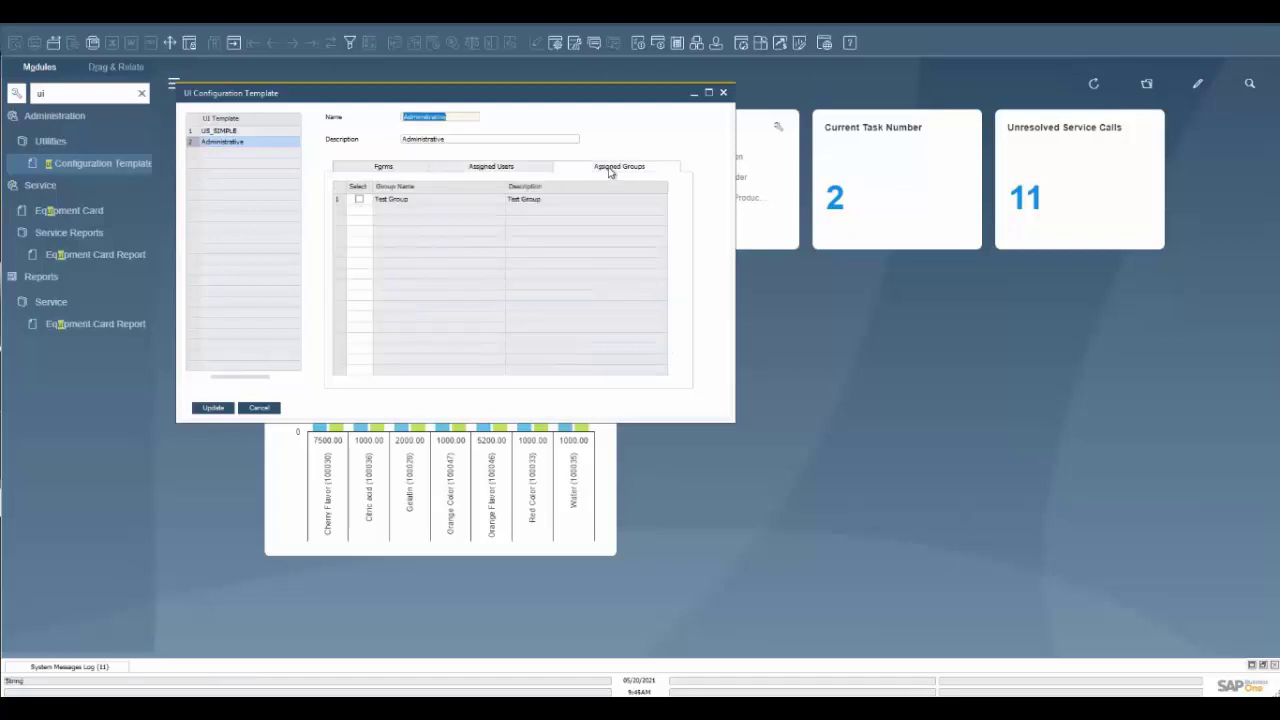
{"action": "left_click", "coordinate": [360, 200]}
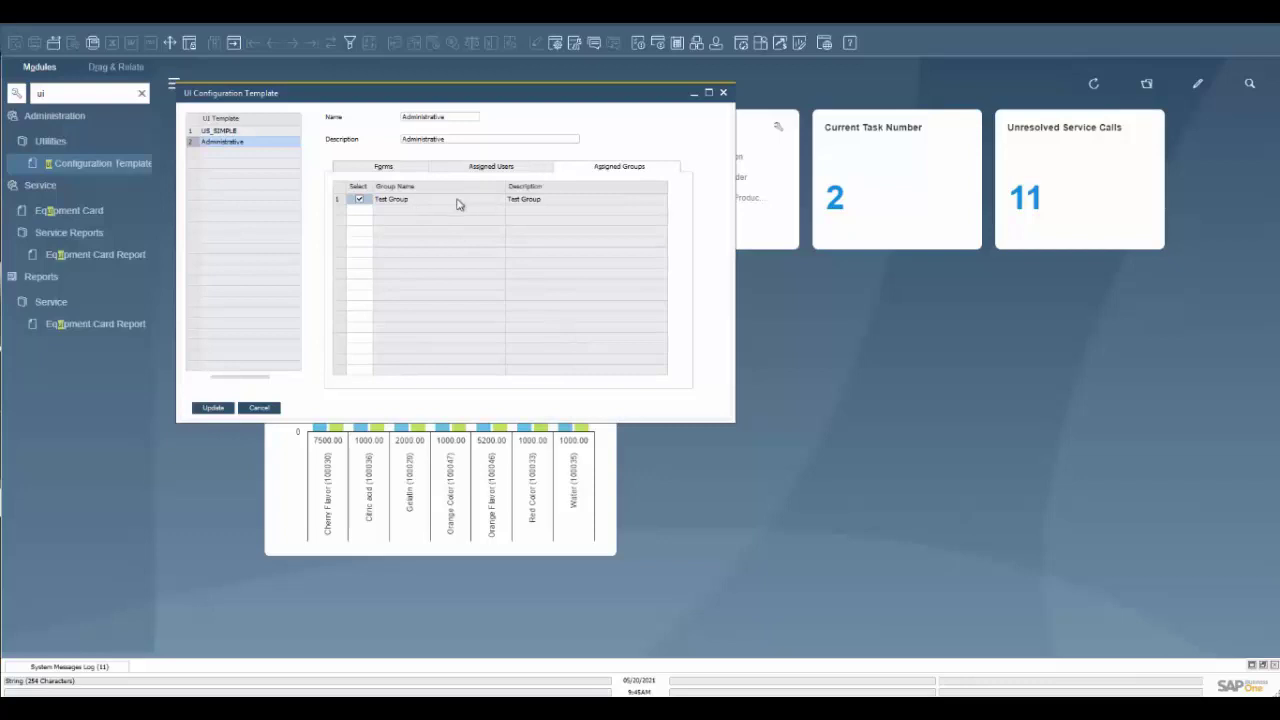
Search the modules for "user", open the User Groups window and filter the groups by the UI Configuration Templates type.
{"action": "left_click", "coordinate": [139, 94]}
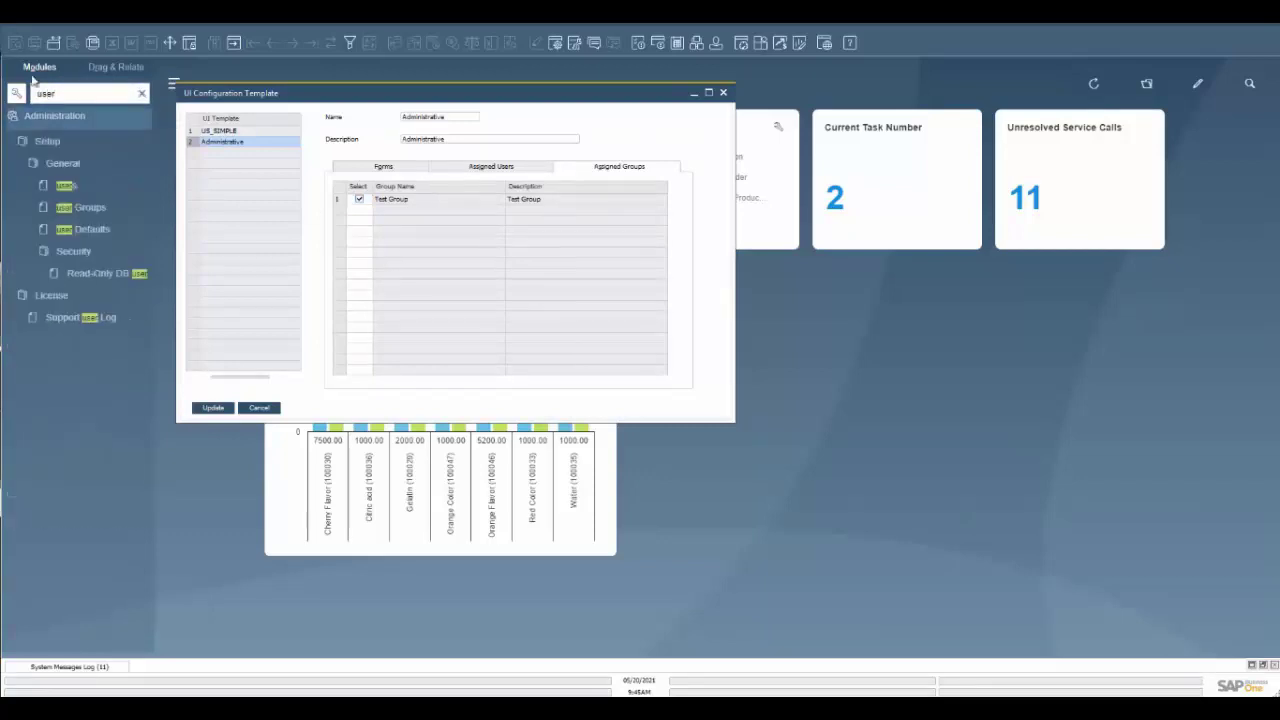
{"action": "left_click", "coordinate": [99, 207]}
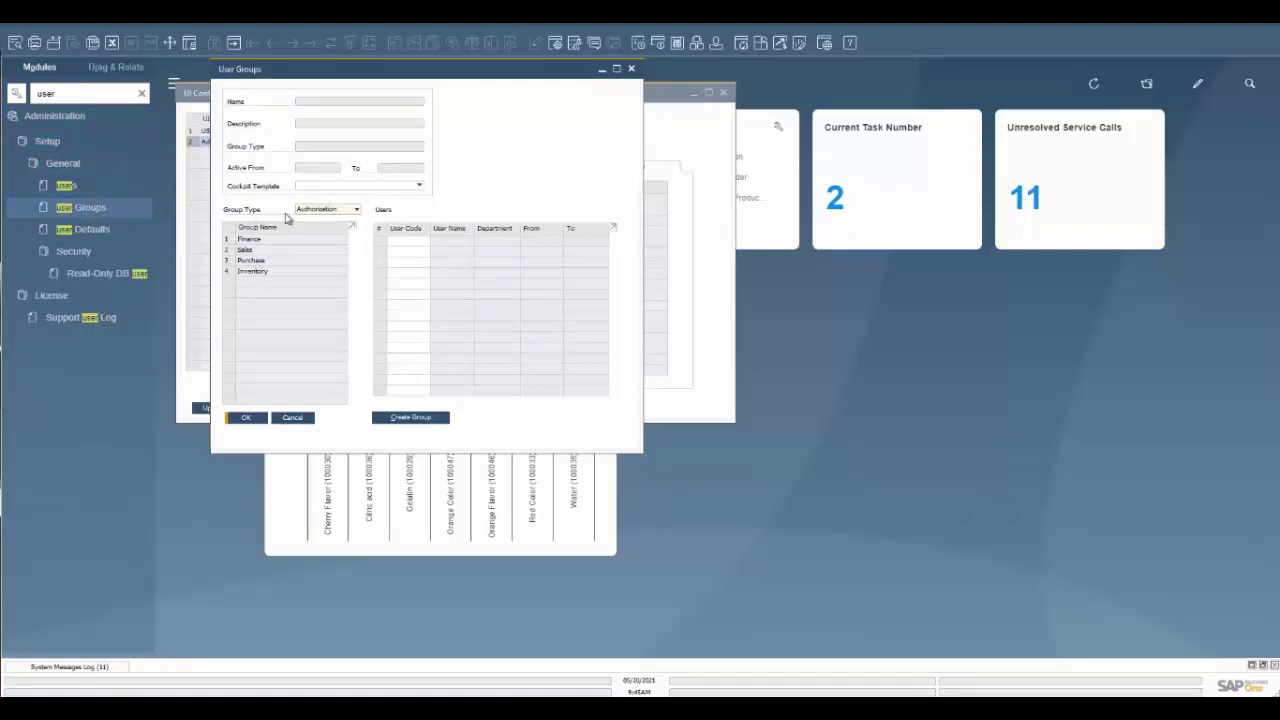
{"action": "left_click", "coordinate": [352, 211]}
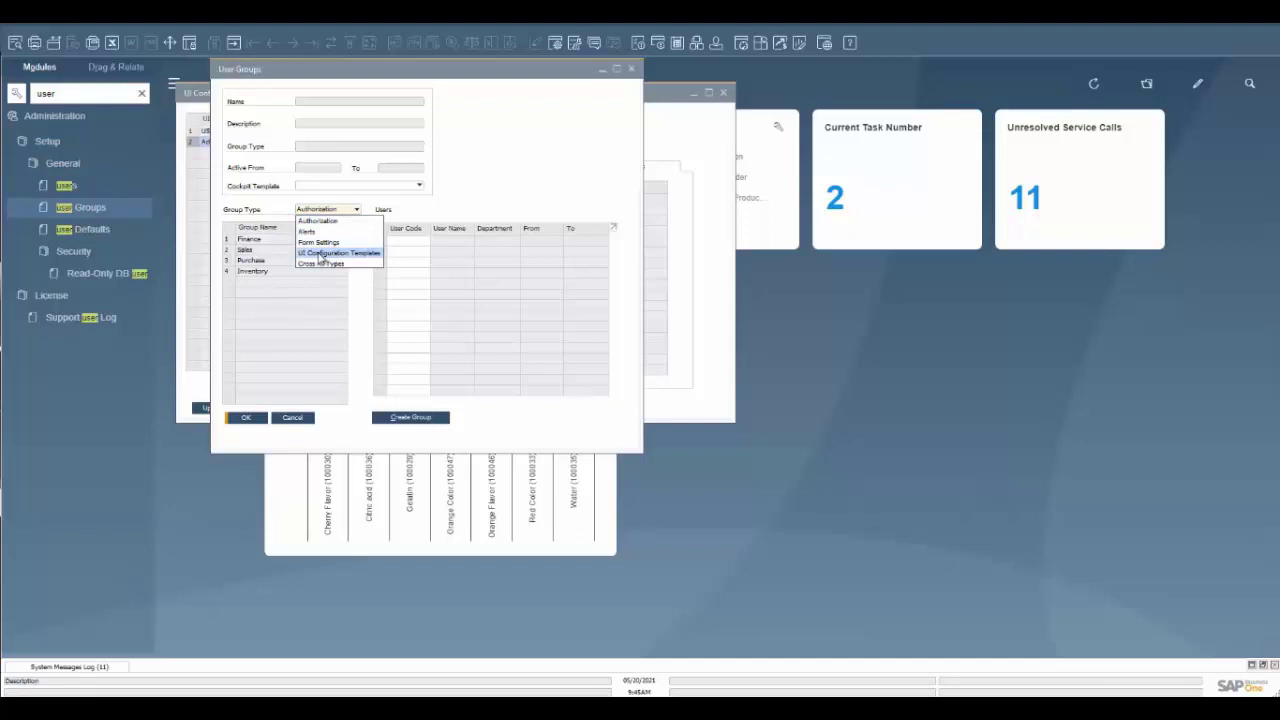
{"action": "left_click", "coordinate": [321, 257]}
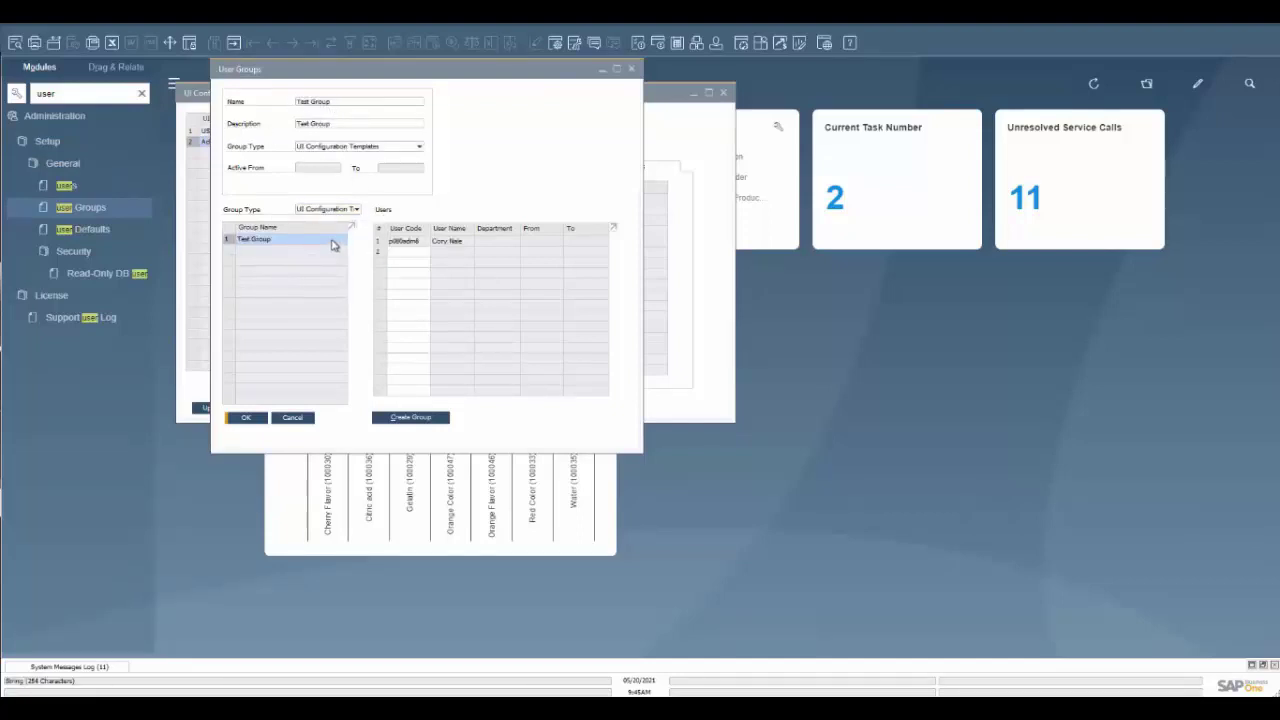
{"action": "left_click", "coordinate": [236, 46]}
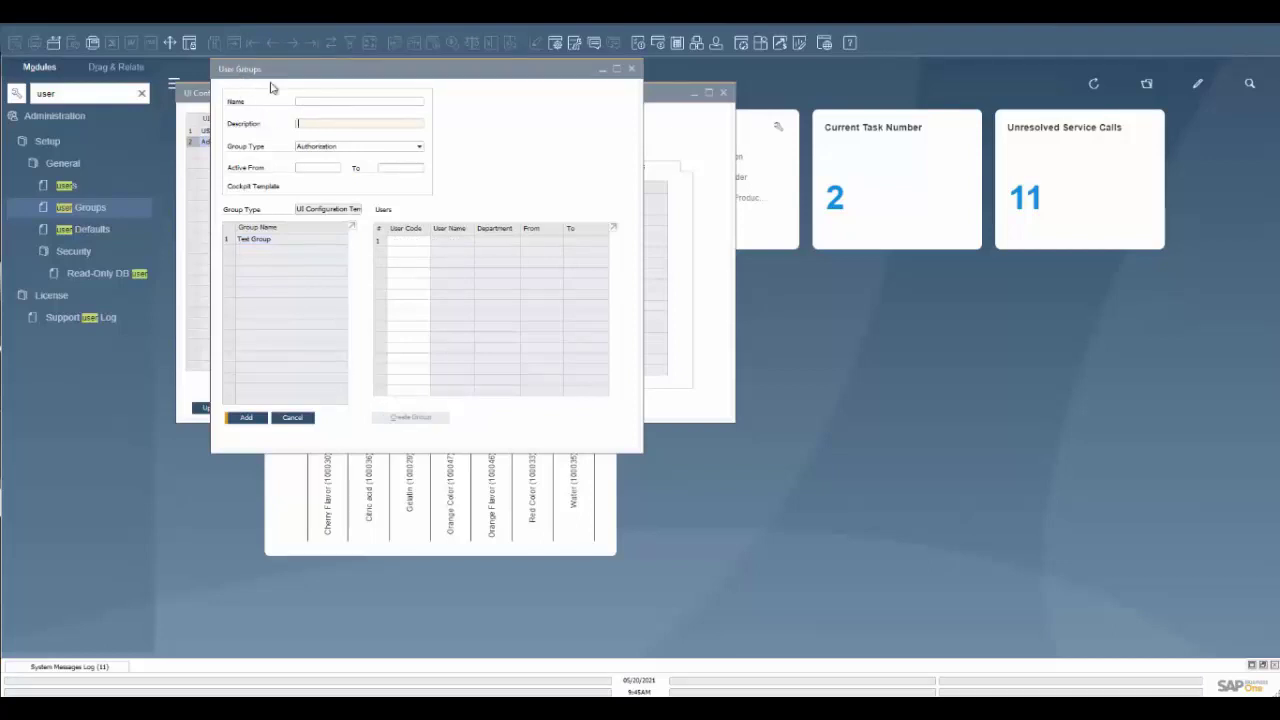
{"action": "left_click", "coordinate": [312, 102]}
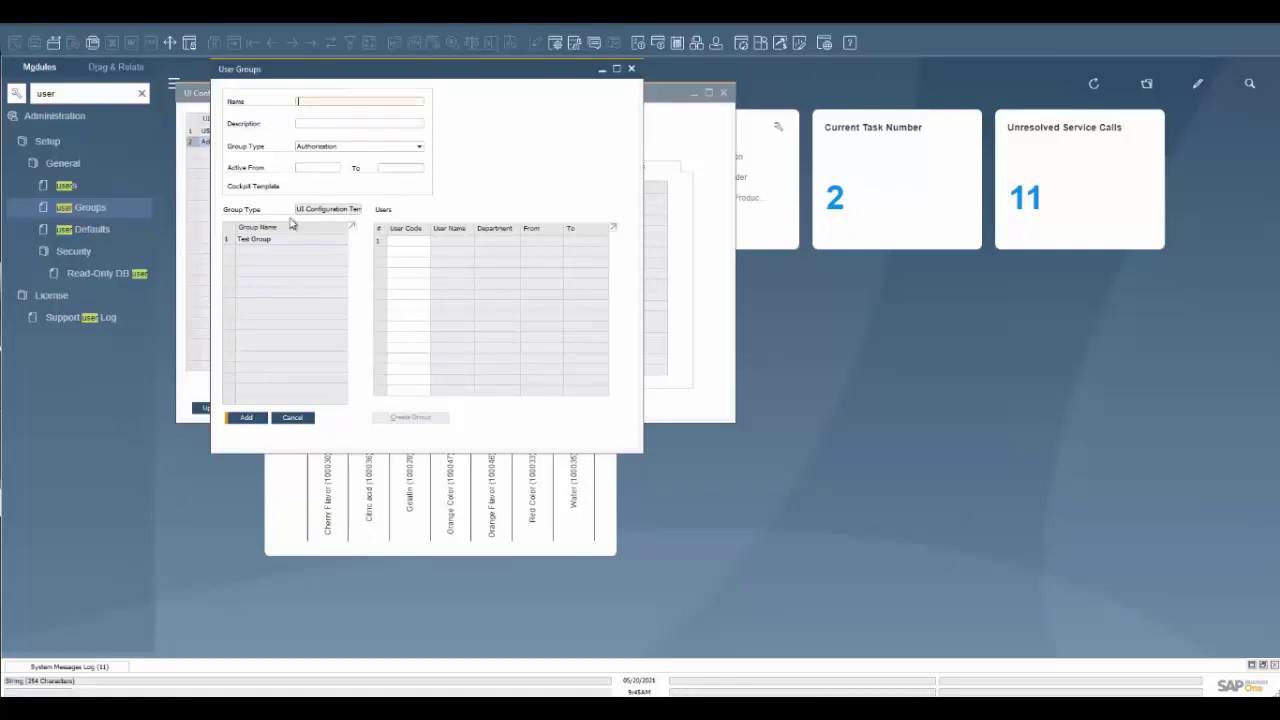
{"action": "left_click", "coordinate": [260, 241]}
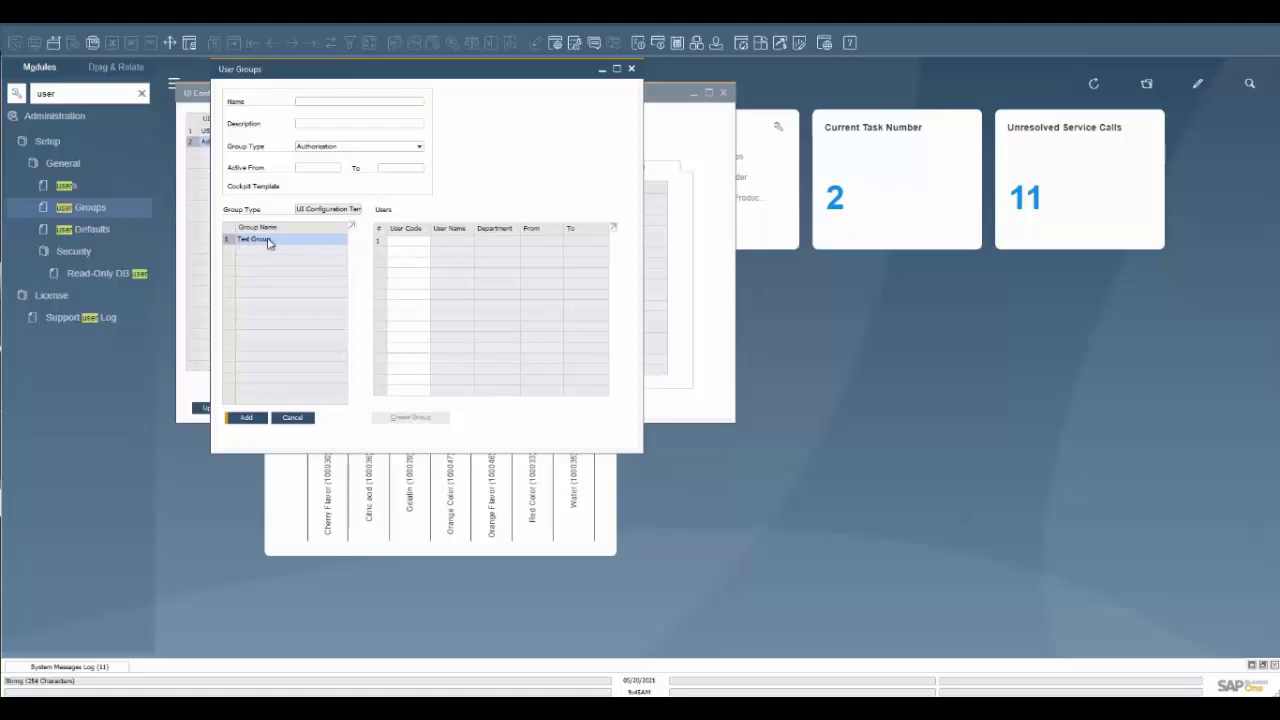
{"action": "left_click", "coordinate": [289, 420]}
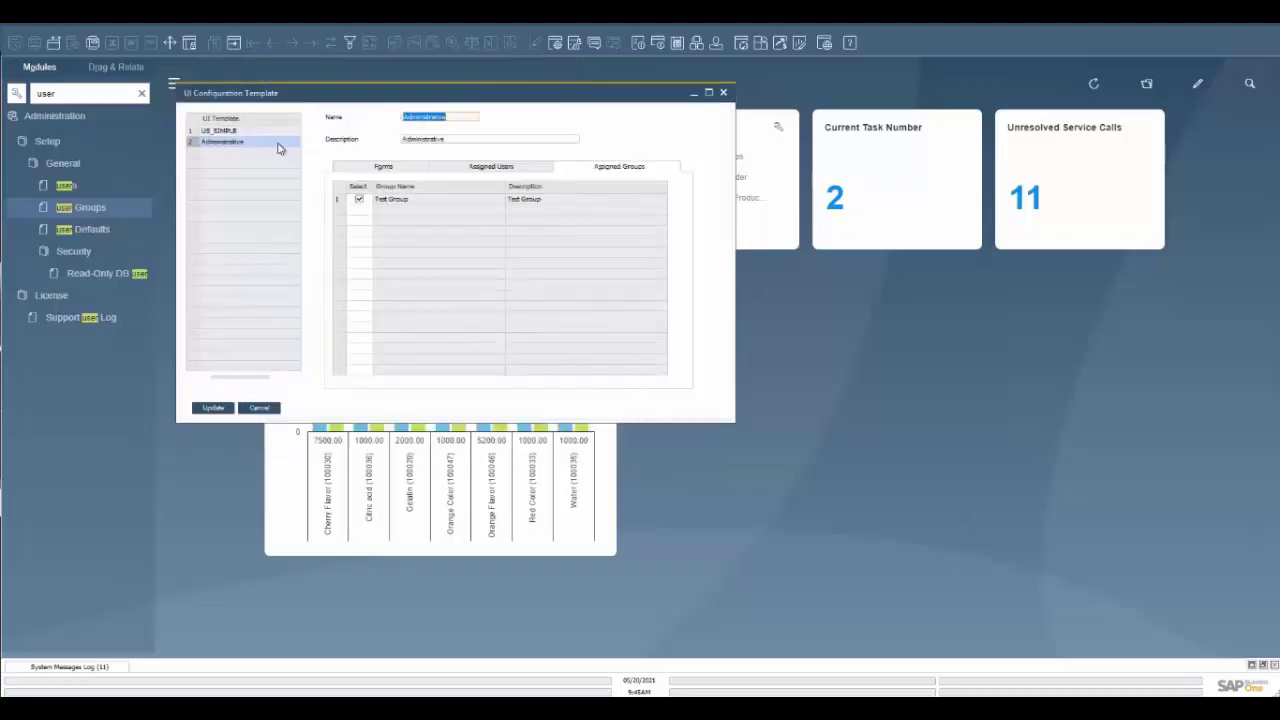
Reopen the User Groups window and display Test Group under the UI Configuration Templates group type.
{"action": "left_click", "coordinate": [90, 207]}
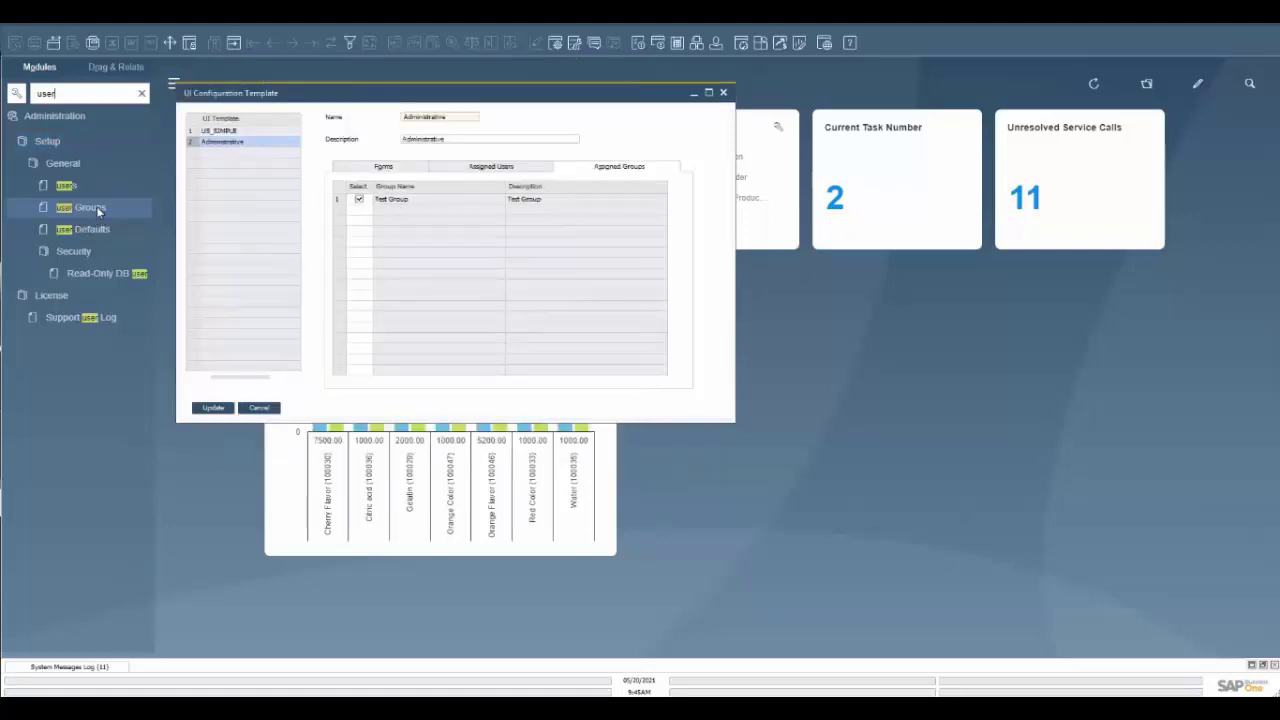
{"action": "left_click", "coordinate": [328, 210]}
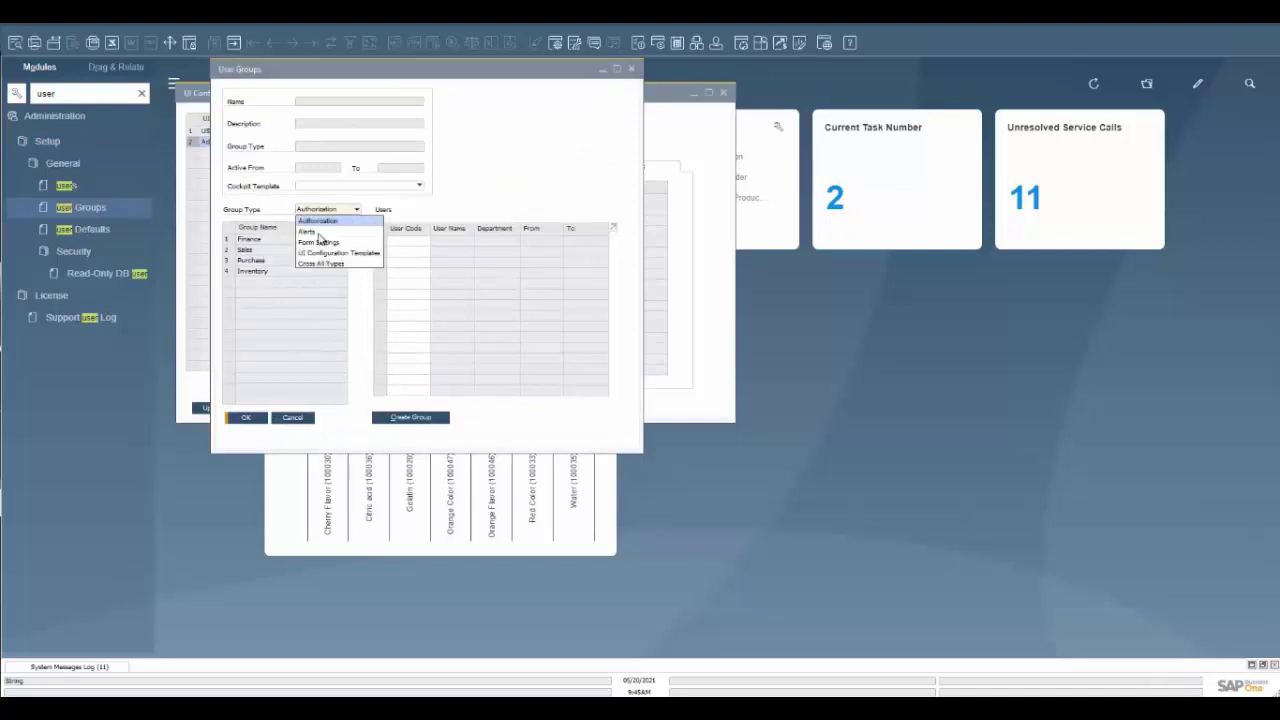
{"action": "left_click", "coordinate": [336, 256]}
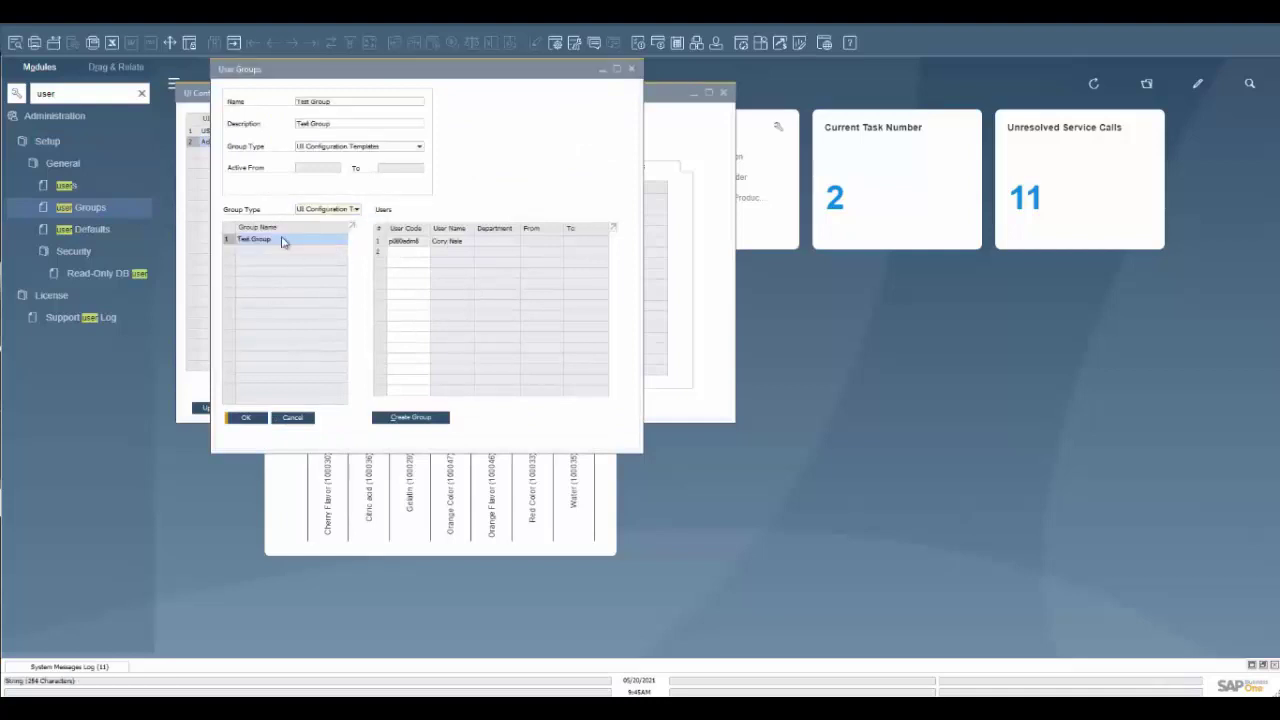
Add the user in row 14 of the user list as a second member of Test Group.
{"action": "left_click", "coordinate": [405, 250]}
{"action": "key", "text": "Tab"}
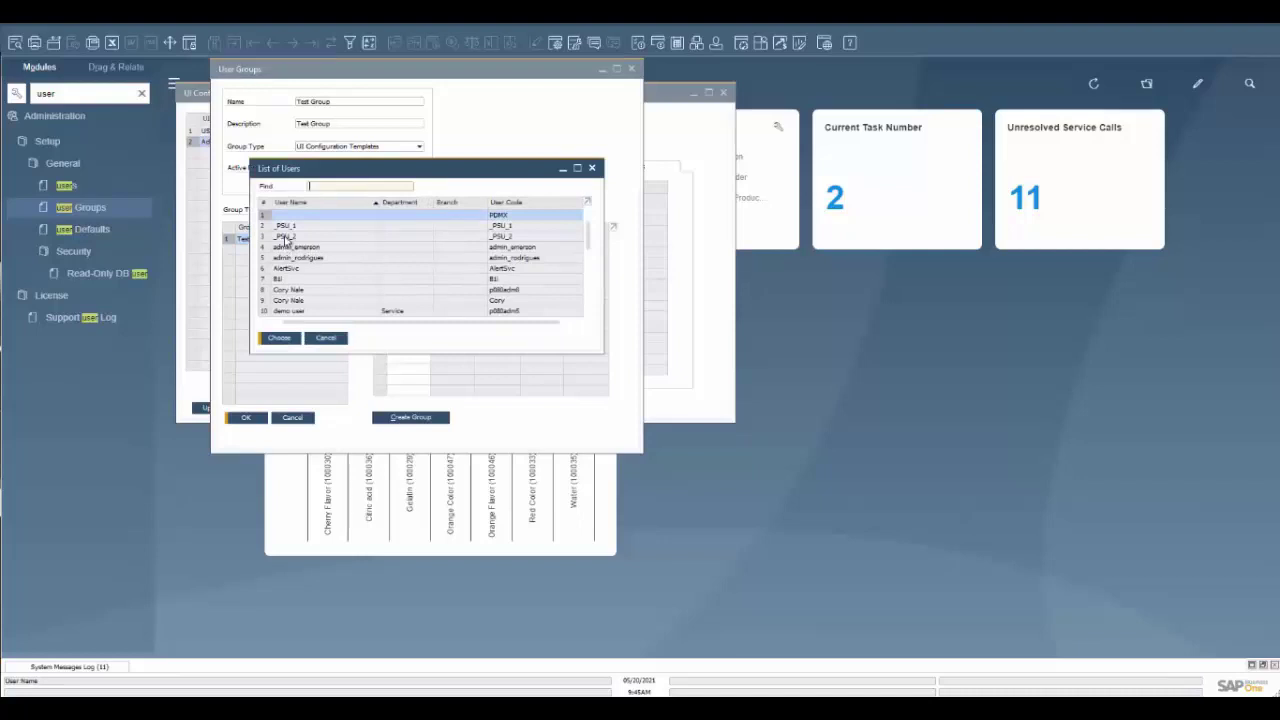
{"action": "left_click", "coordinate": [286, 237]}
{"action": "left_click", "coordinate": [298, 289]}
{"action": "scroll", "coordinate": [312, 298], "scroll_direction": "down", "scroll_amount": 2}
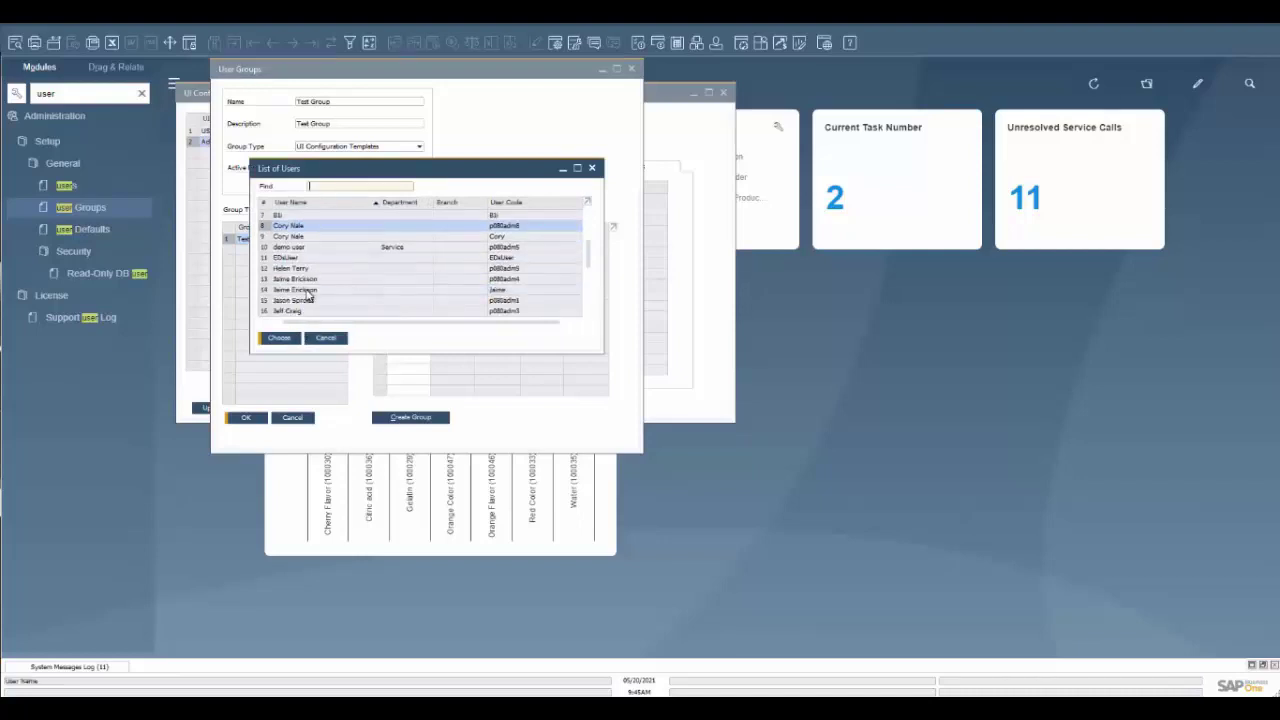
{"action": "left_click", "coordinate": [300, 289]}
{"action": "left_click", "coordinate": [278, 337]}
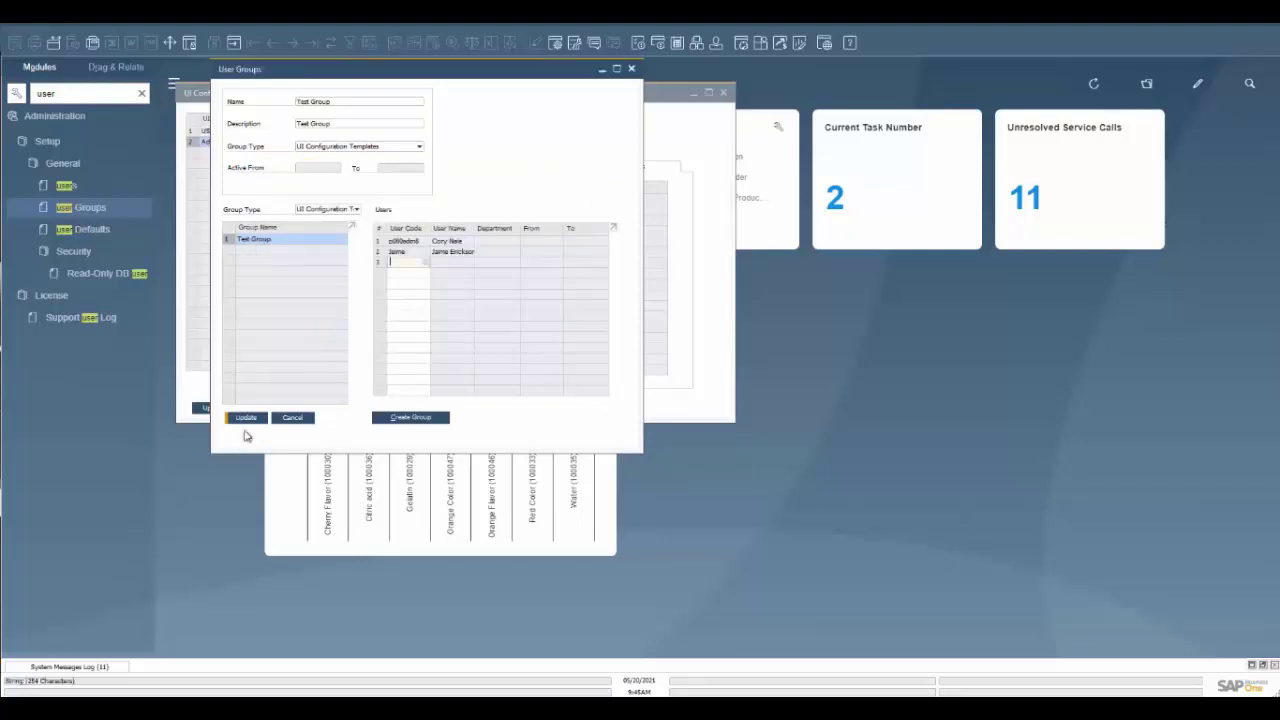